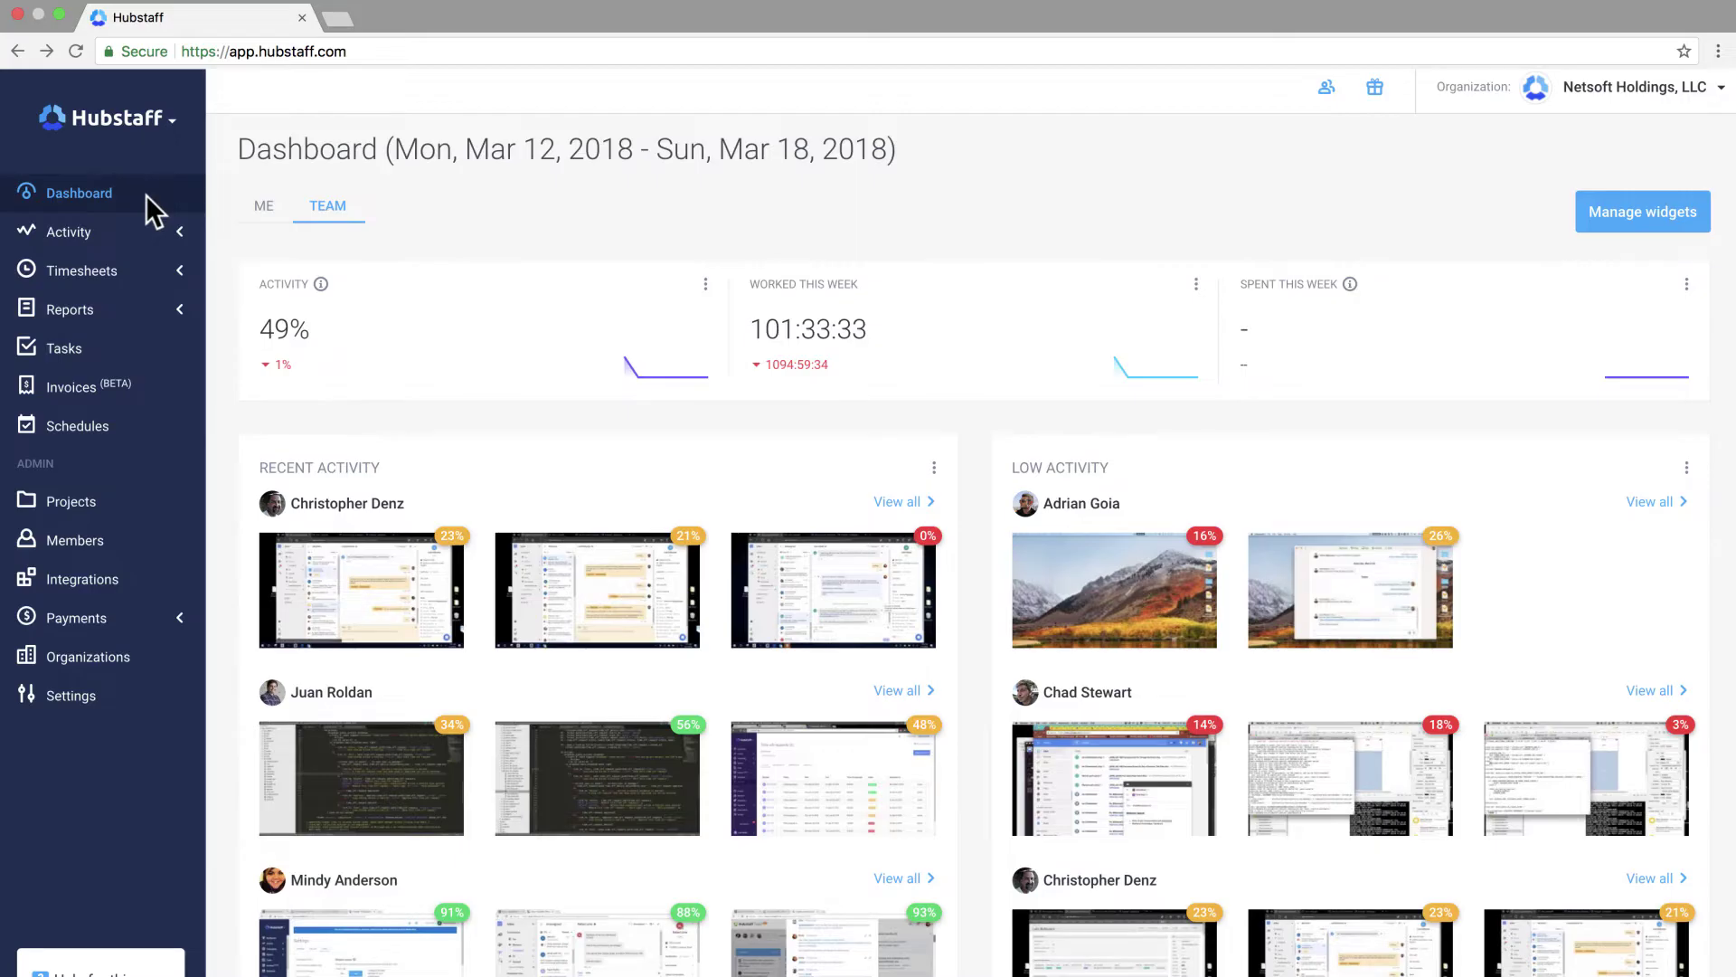
- Remove the Activity, Spent this week and Worked this week small widgets from the team dashboard
{"action": "left_click", "coordinate": [1678, 227]}
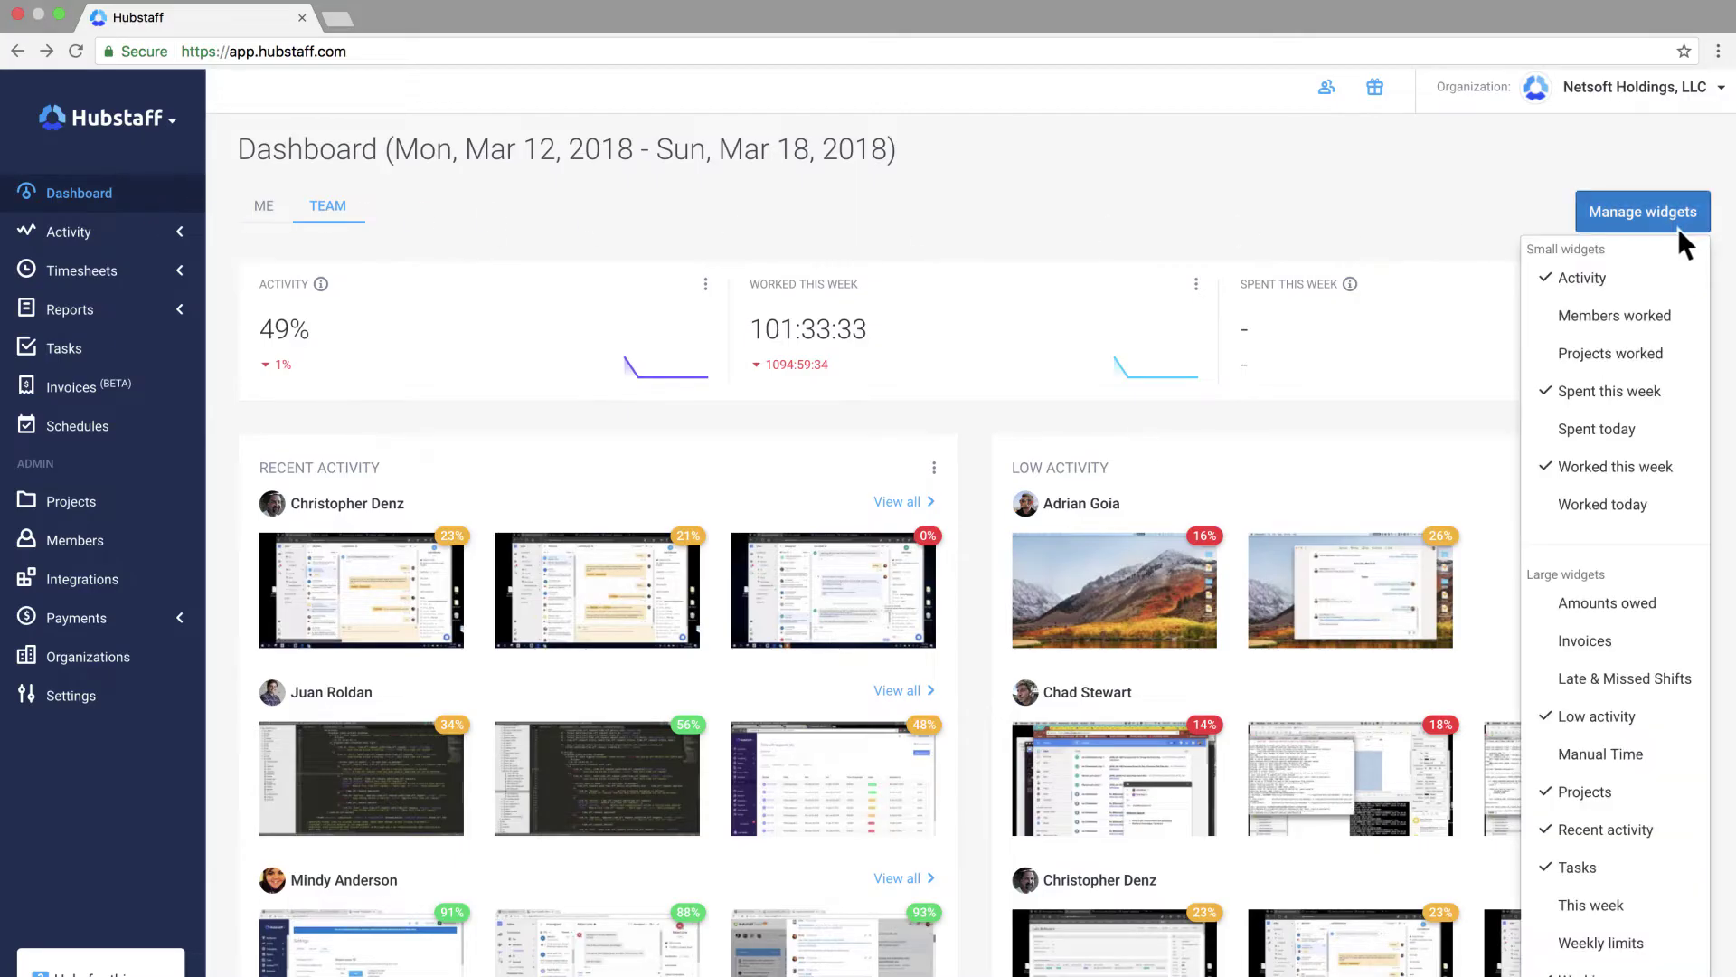
{"action": "left_click", "coordinate": [1679, 281]}
{"action": "left_click", "coordinate": [1678, 392]}
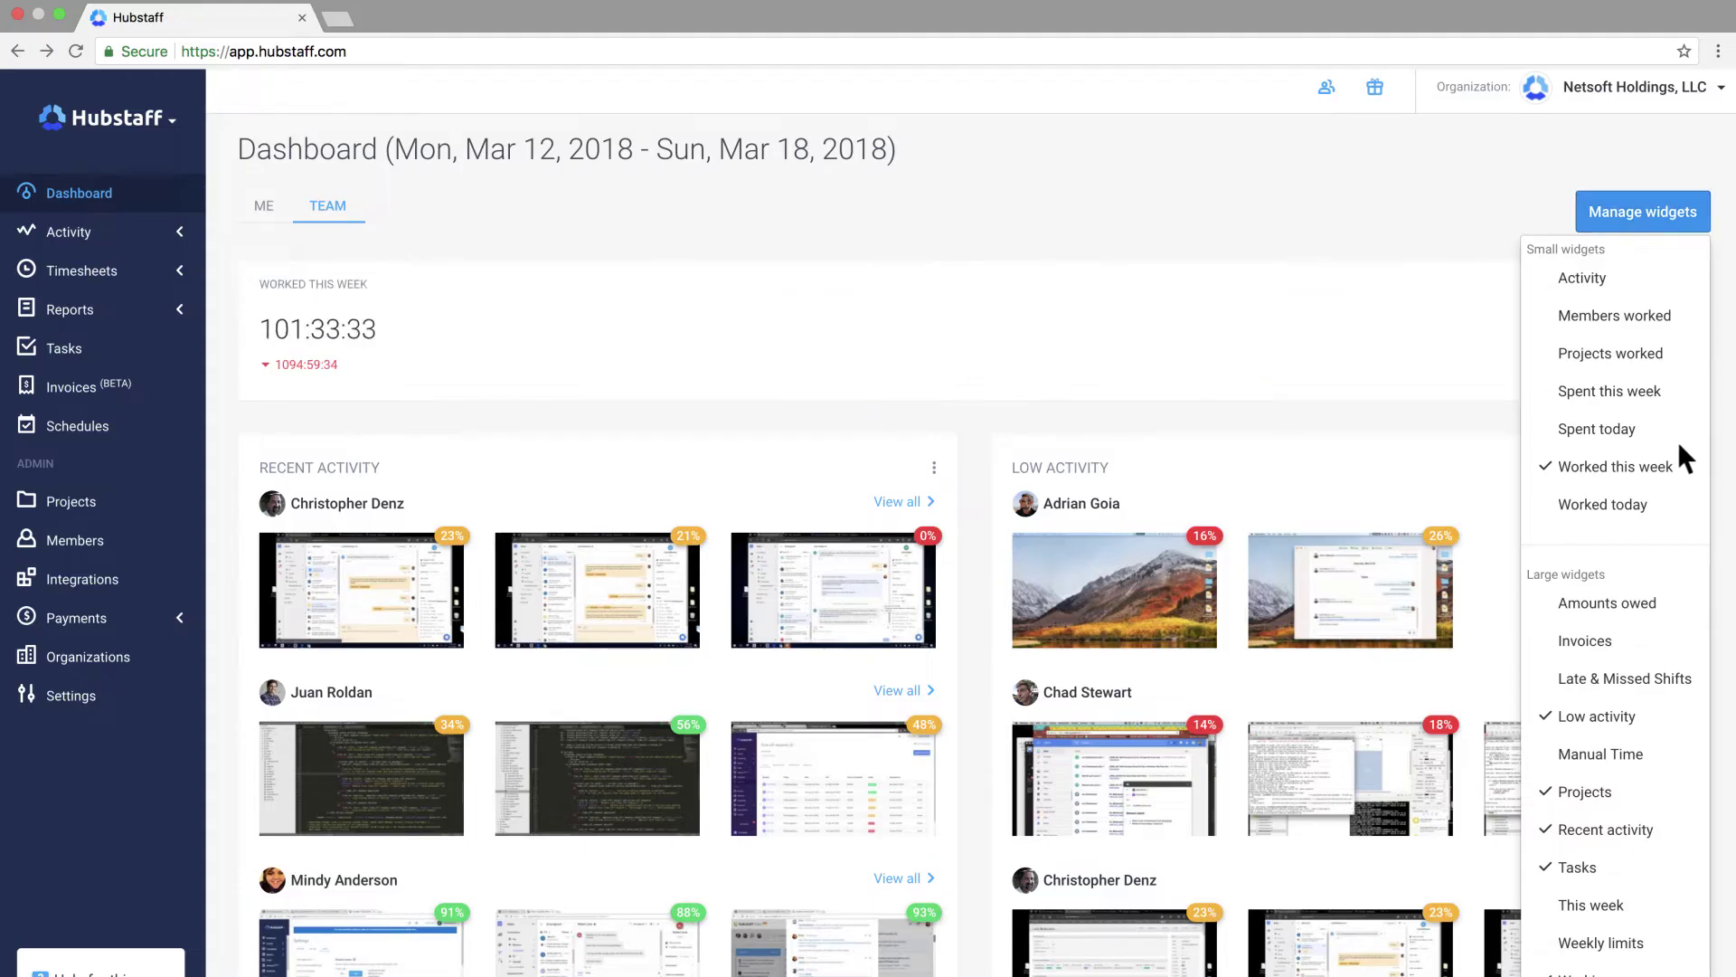
{"action": "left_click", "coordinate": [1678, 469]}
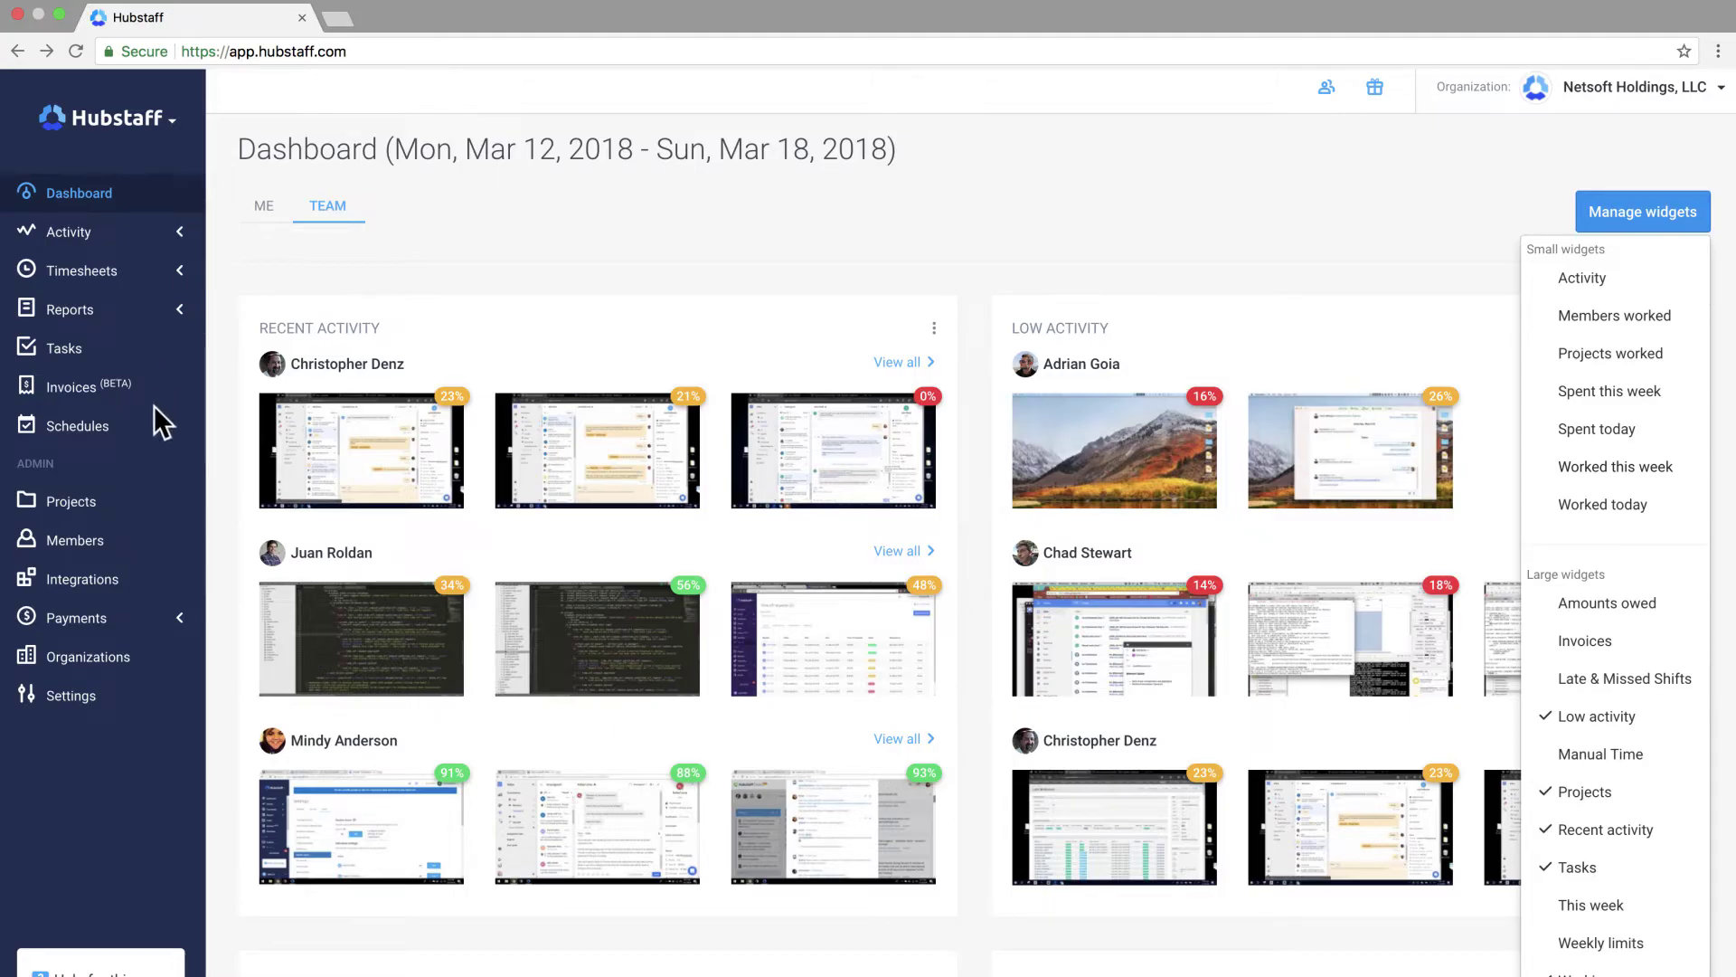
- Look over the Projects list, then view the Tasks page listing the Graphic Design task
{"action": "left_click", "coordinate": [135, 496]}
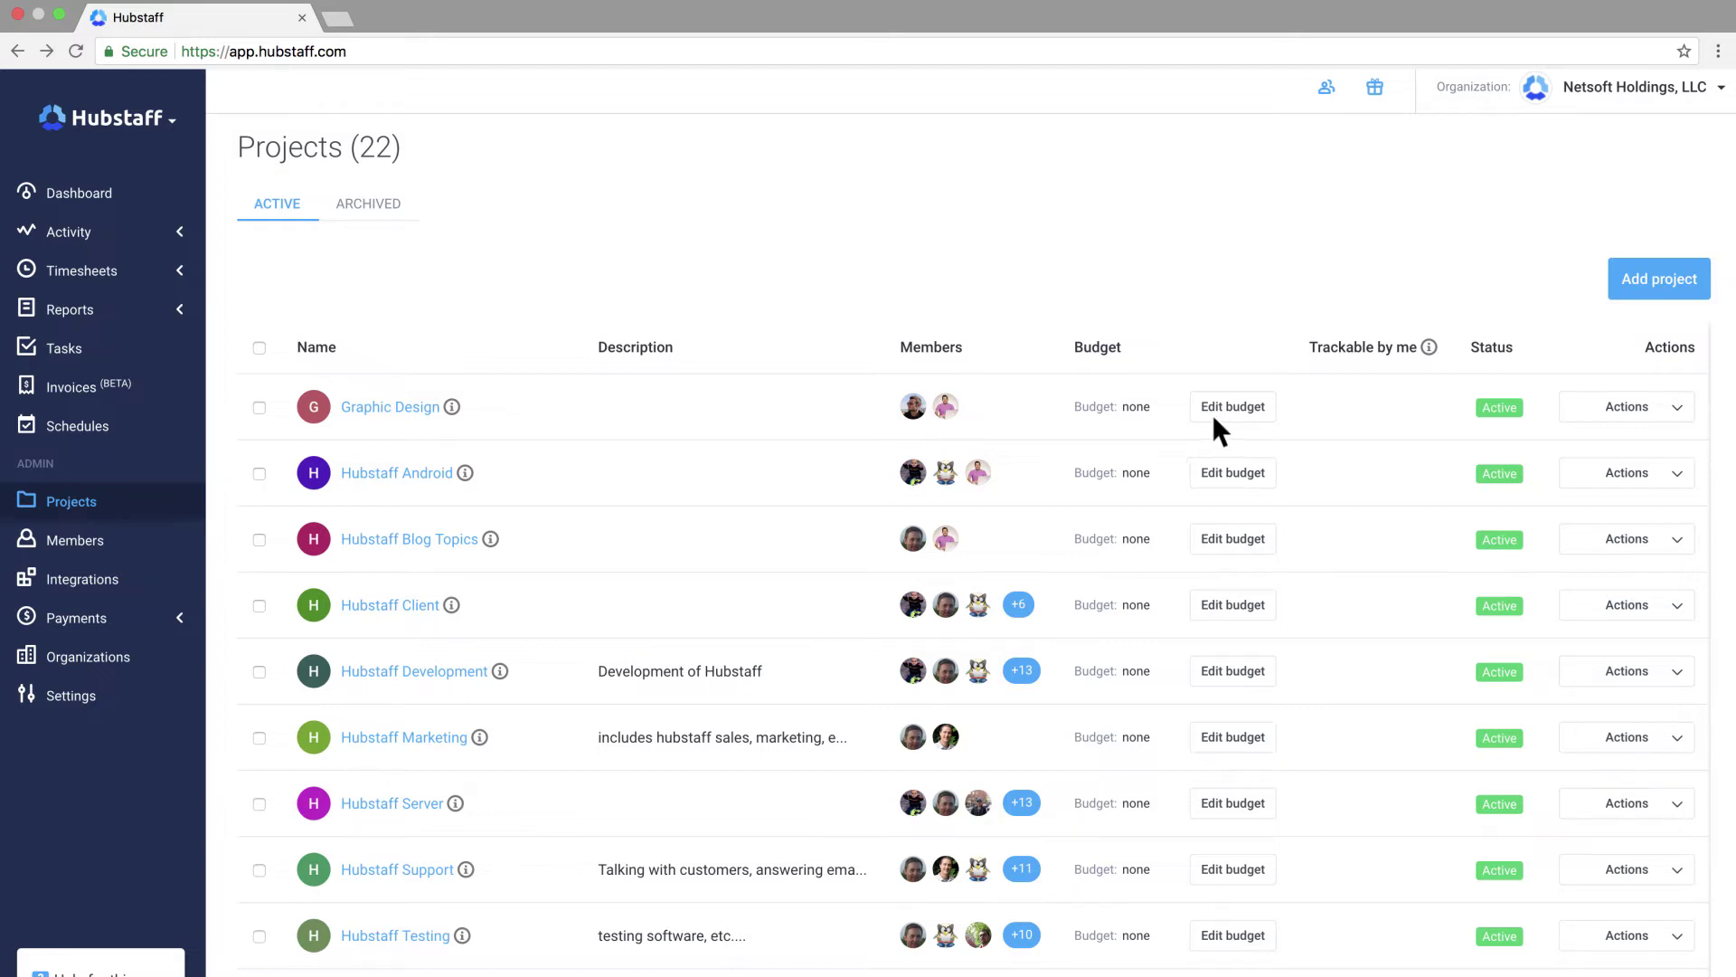
{"action": "left_click", "coordinate": [143, 348]}
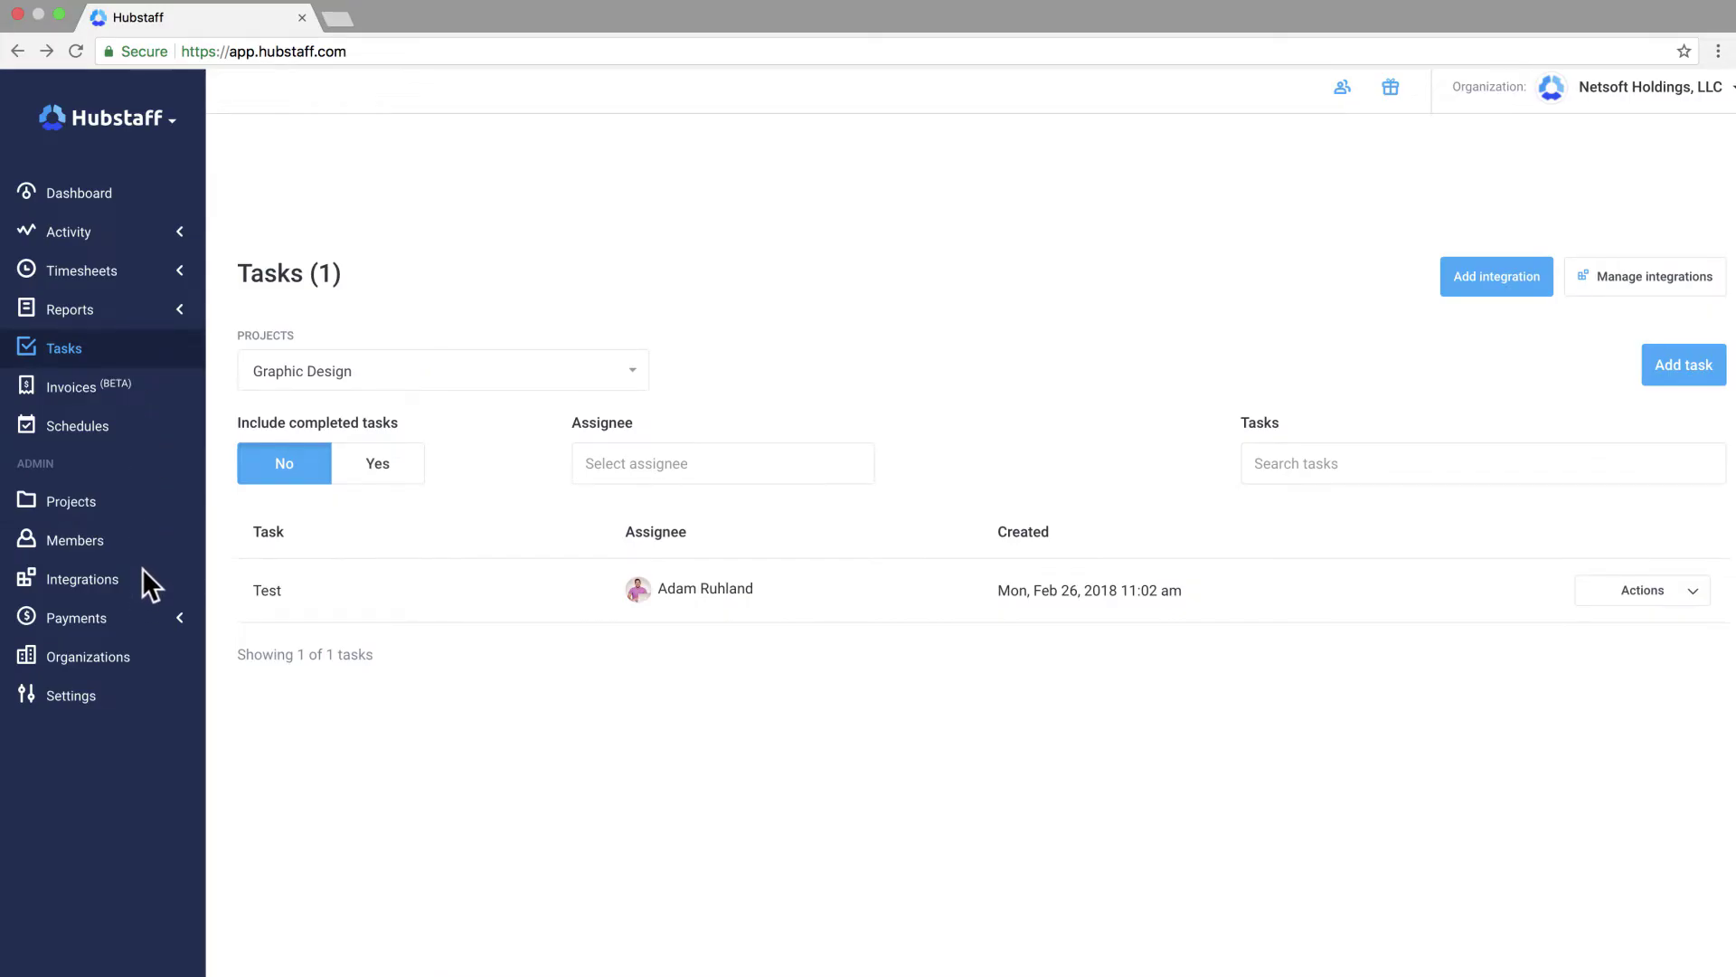
- Browse the Screenshots activity page and bring up its date picker
{"action": "left_click", "coordinate": [143, 233]}
{"action": "scroll", "coordinate": [143, 240], "scroll_direction": "down", "scroll_amount": 4}
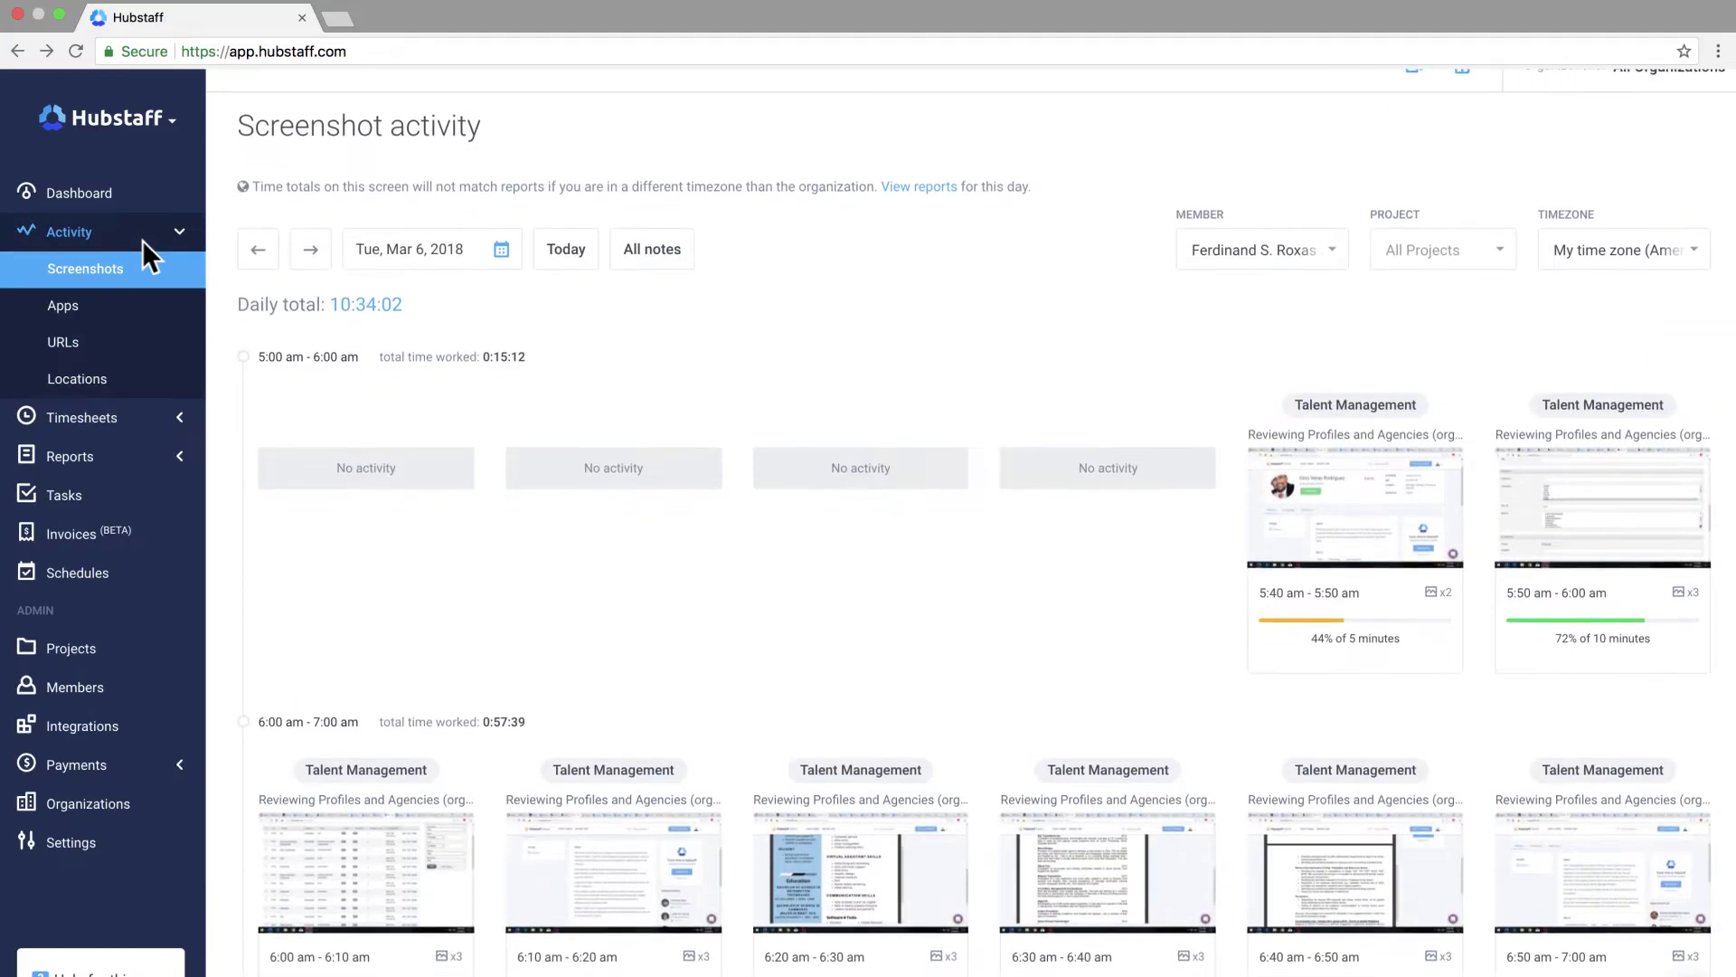
{"action": "scroll", "coordinate": [142, 362], "scroll_direction": "down", "scroll_amount": 5}
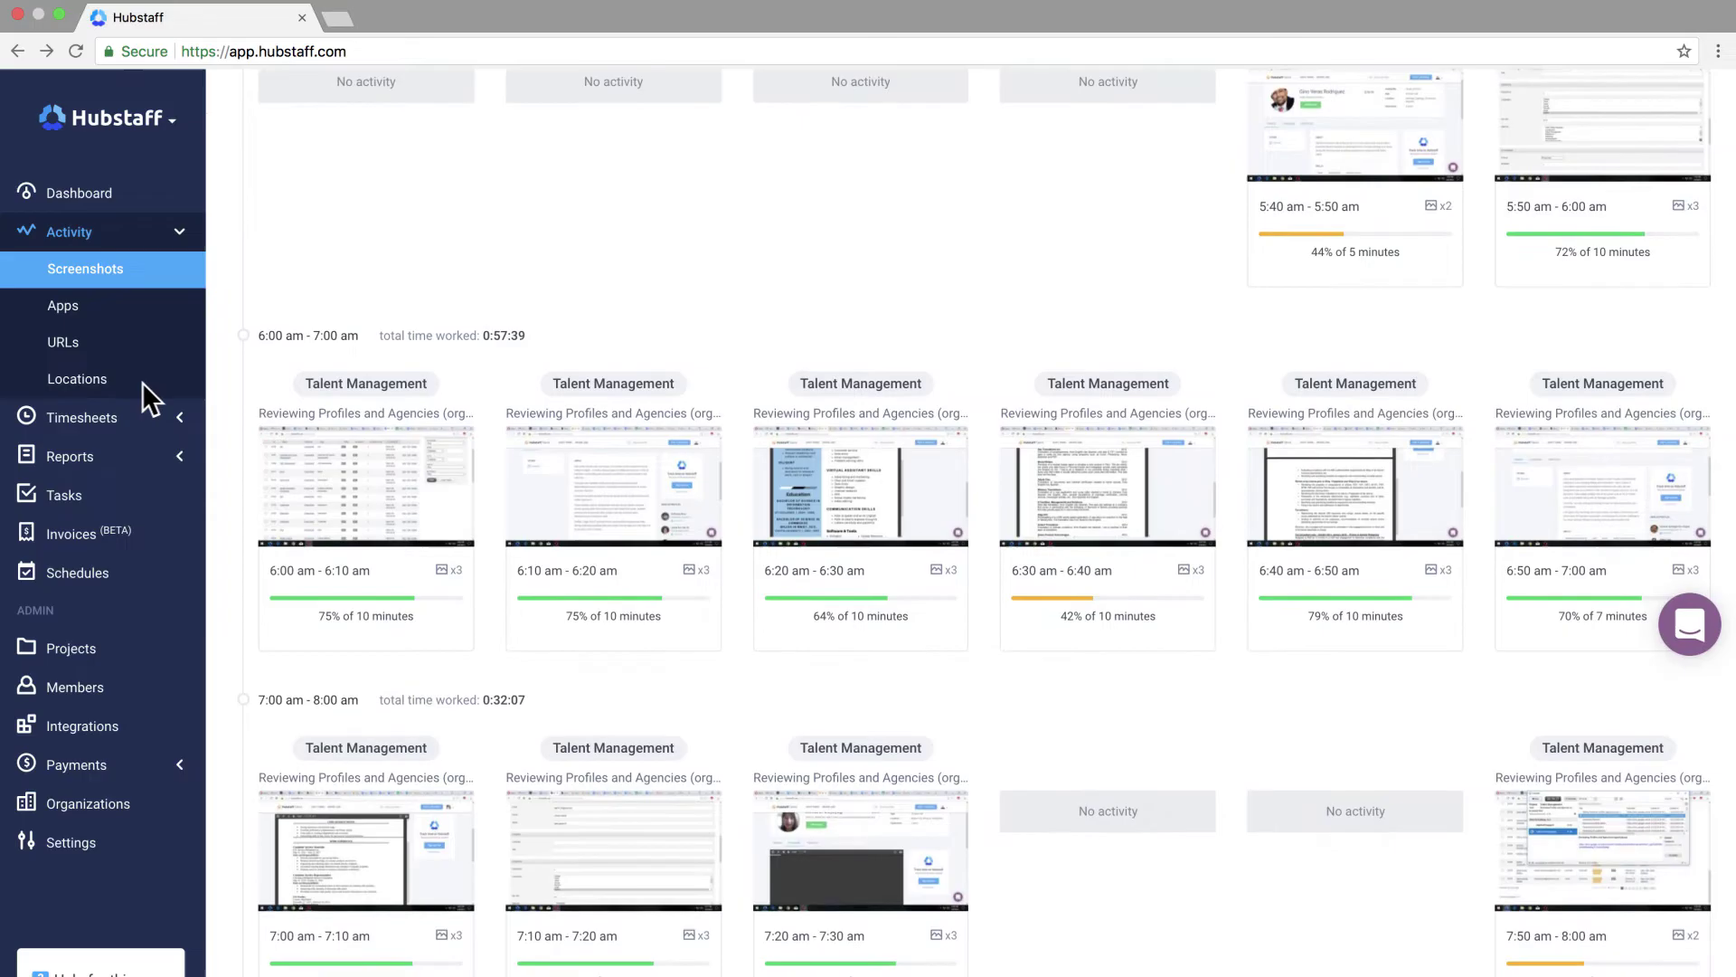
{"action": "scroll", "coordinate": [142, 382], "scroll_direction": "up", "scroll_amount": 2}
{"action": "scroll", "coordinate": [142, 382], "scroll_direction": "up", "scroll_amount": 7}
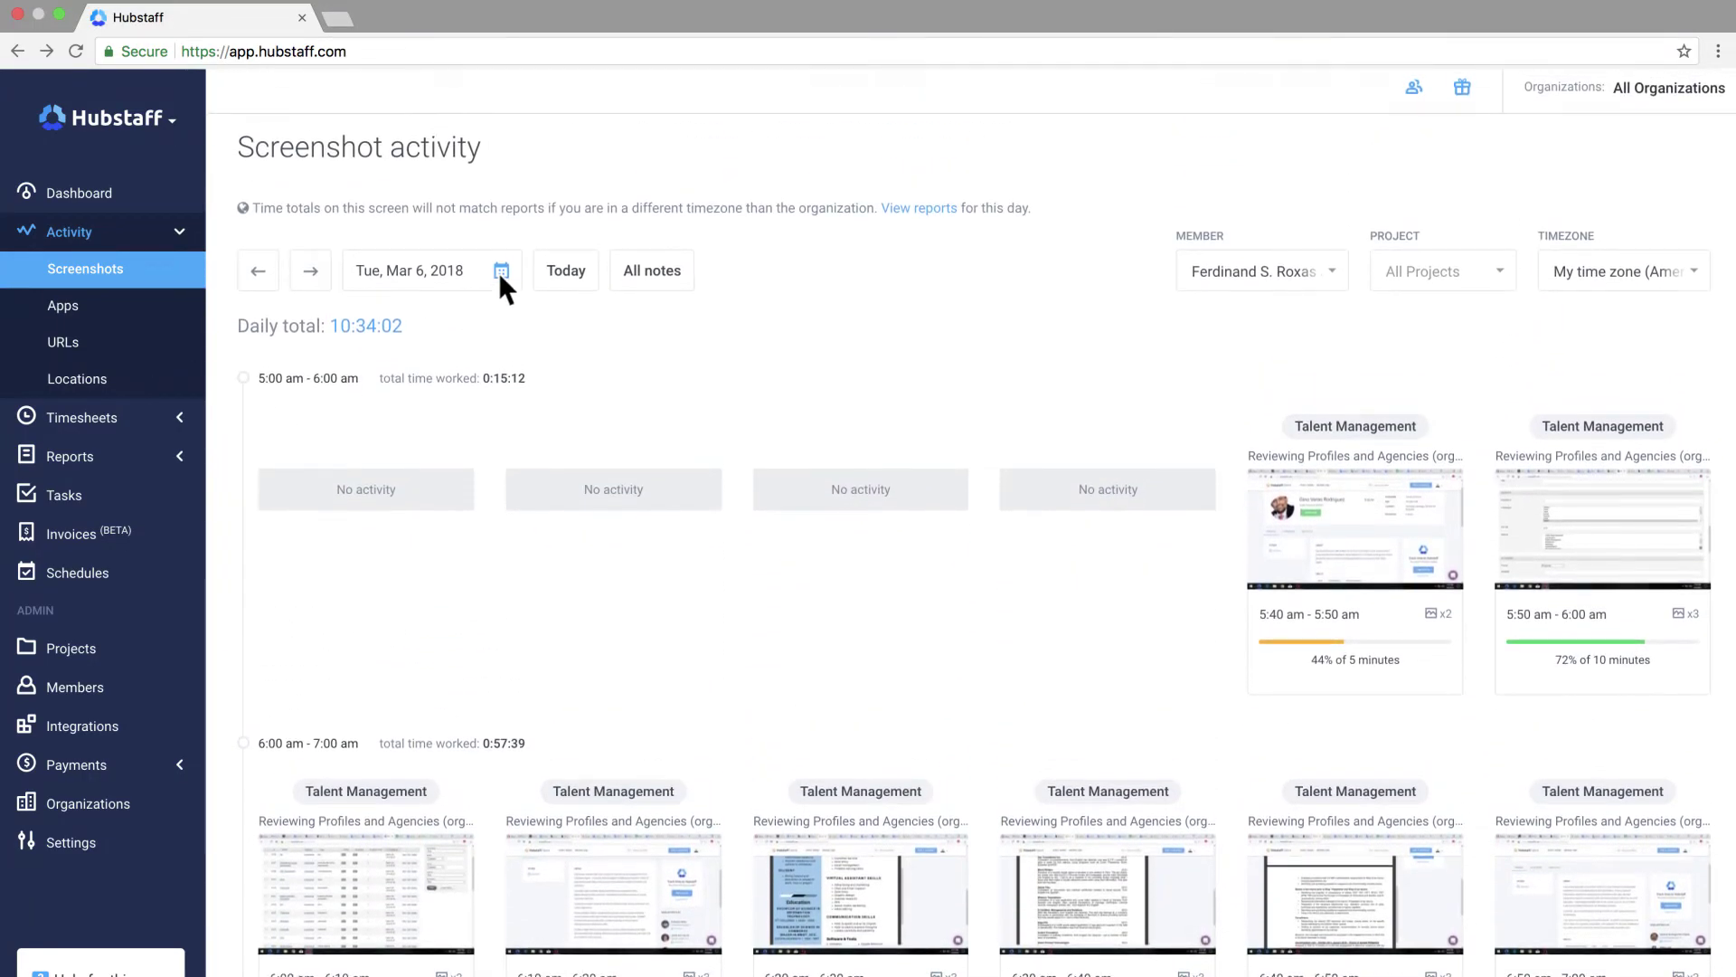
{"action": "left_click", "coordinate": [498, 272]}
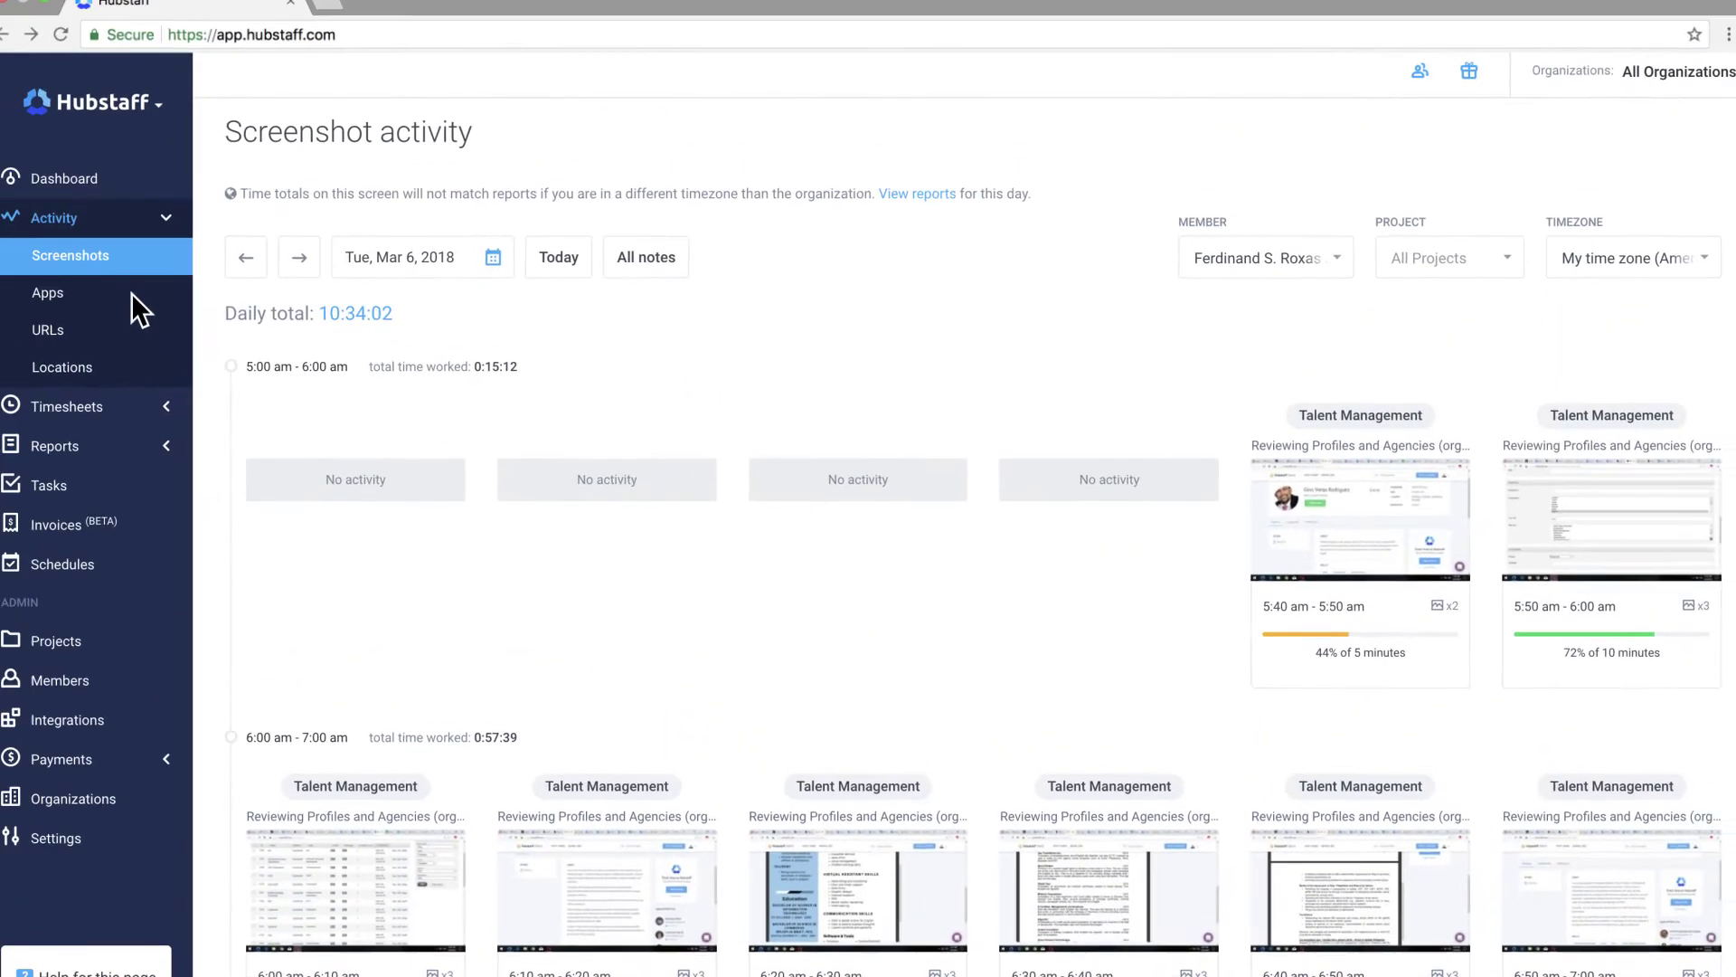
- Step through the Apps and URLs activity pages to the Locations map for Mar 18, 2018
{"action": "left_click", "coordinate": [132, 294]}
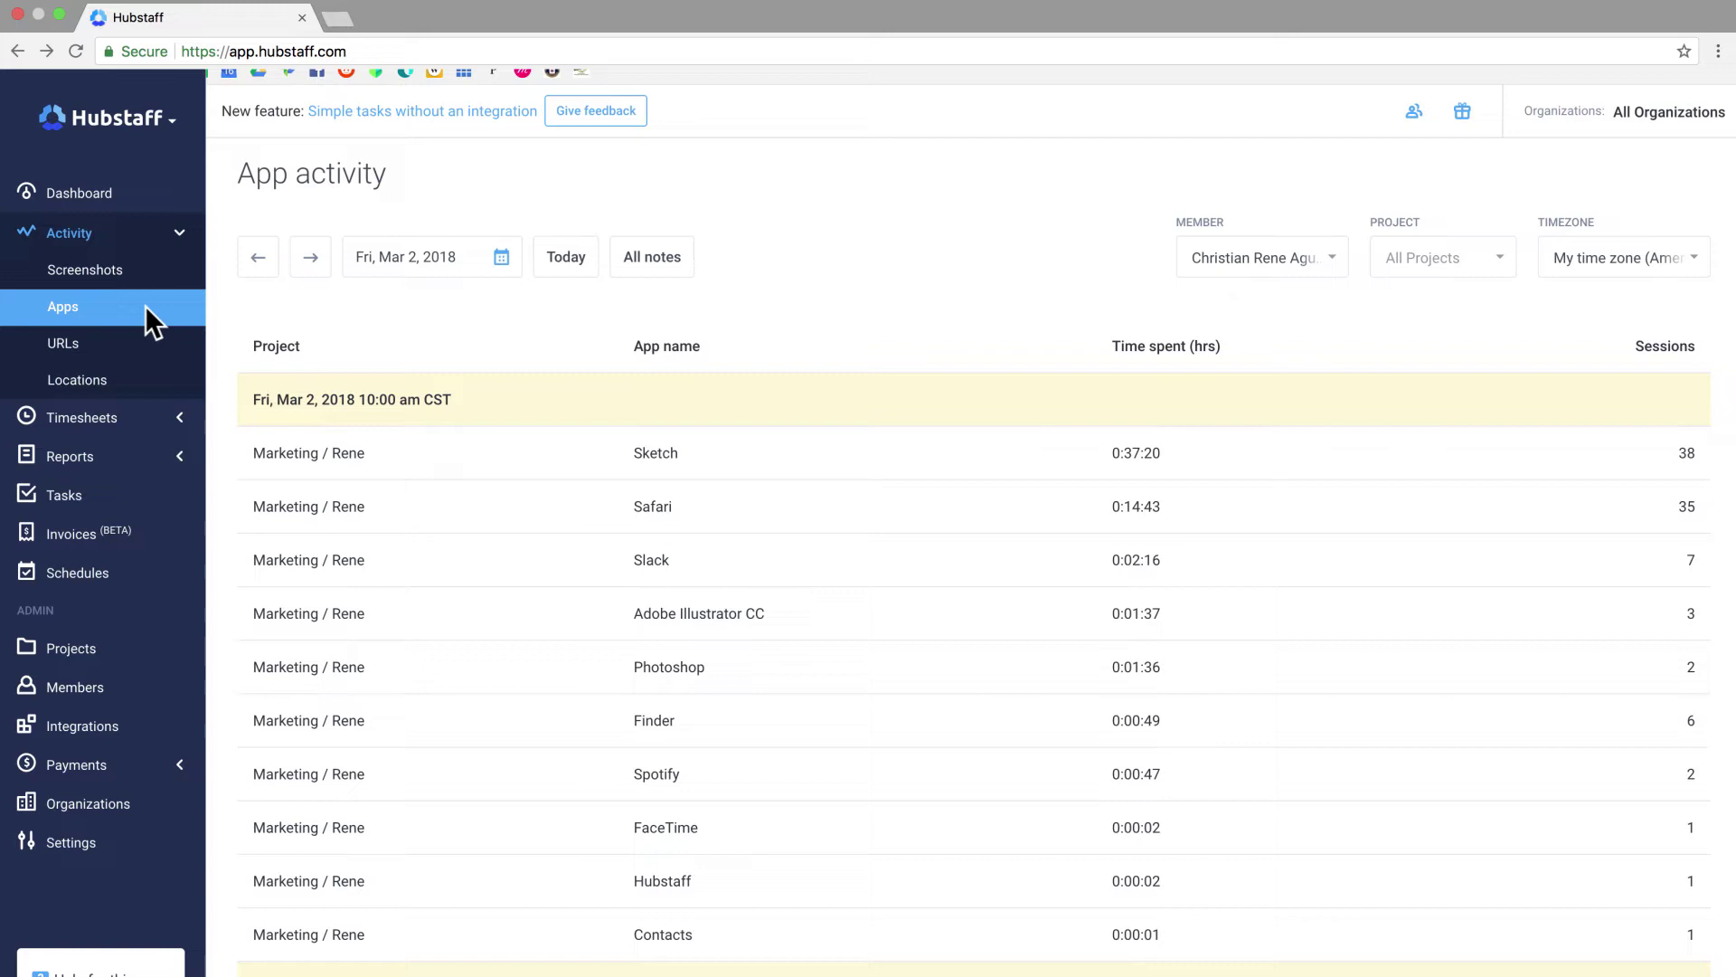
{"action": "left_click", "coordinate": [146, 346]}
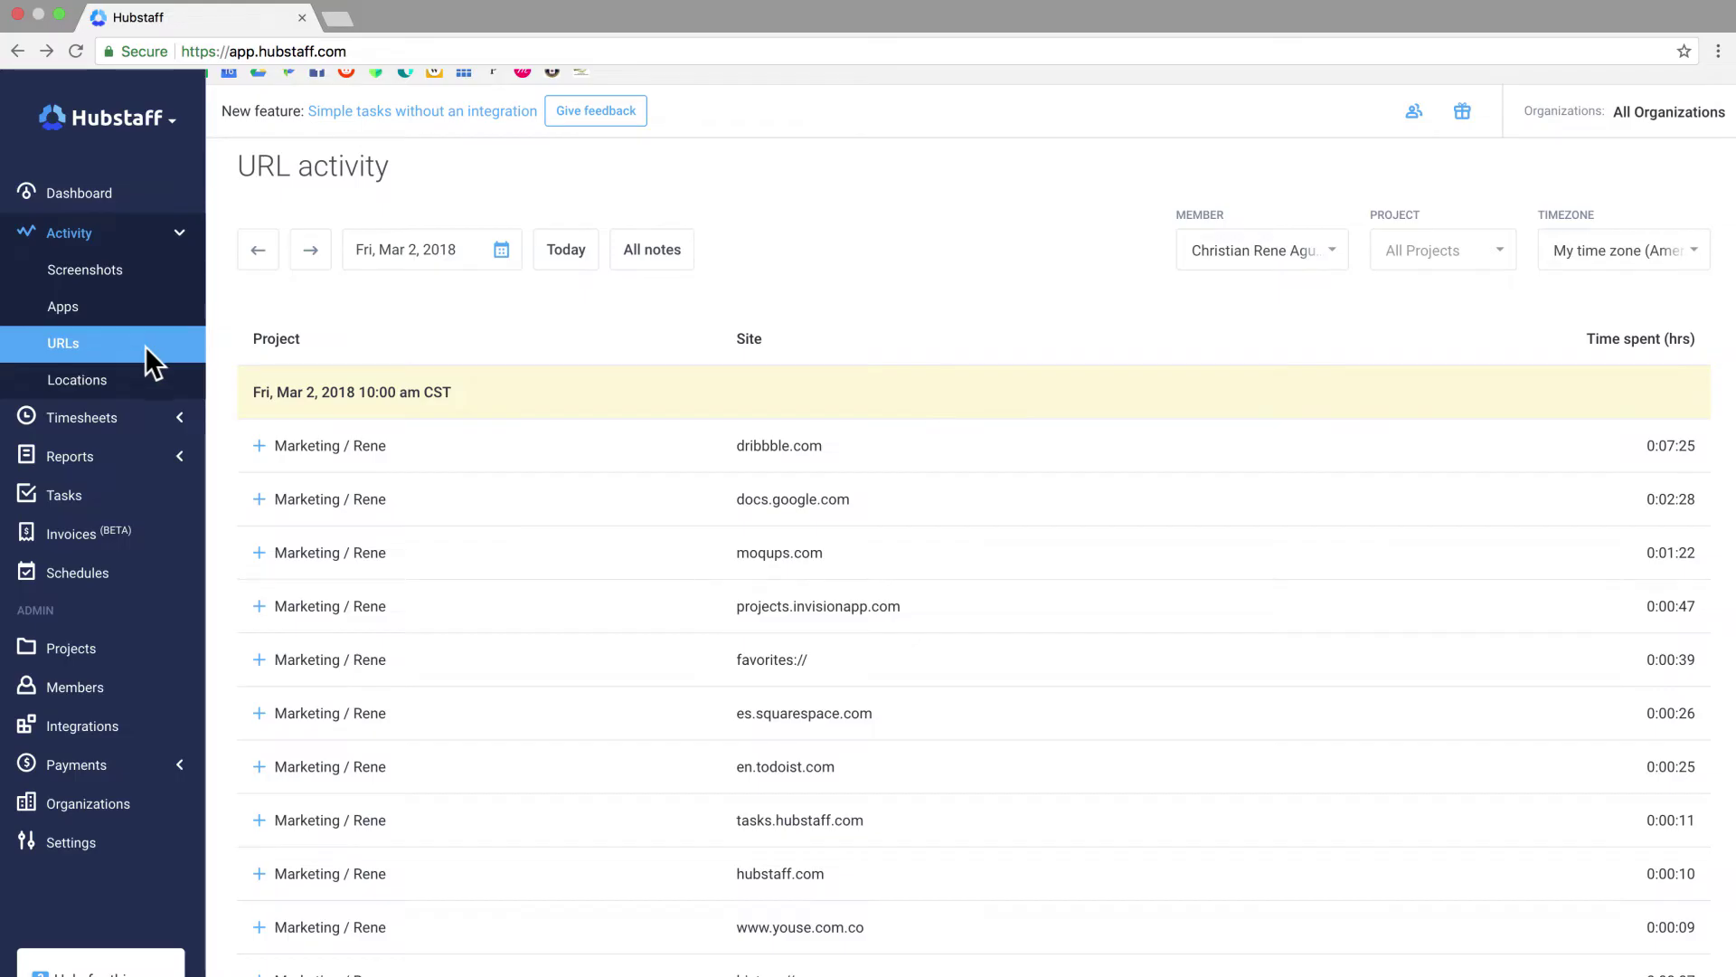
{"action": "left_click", "coordinate": [145, 382]}
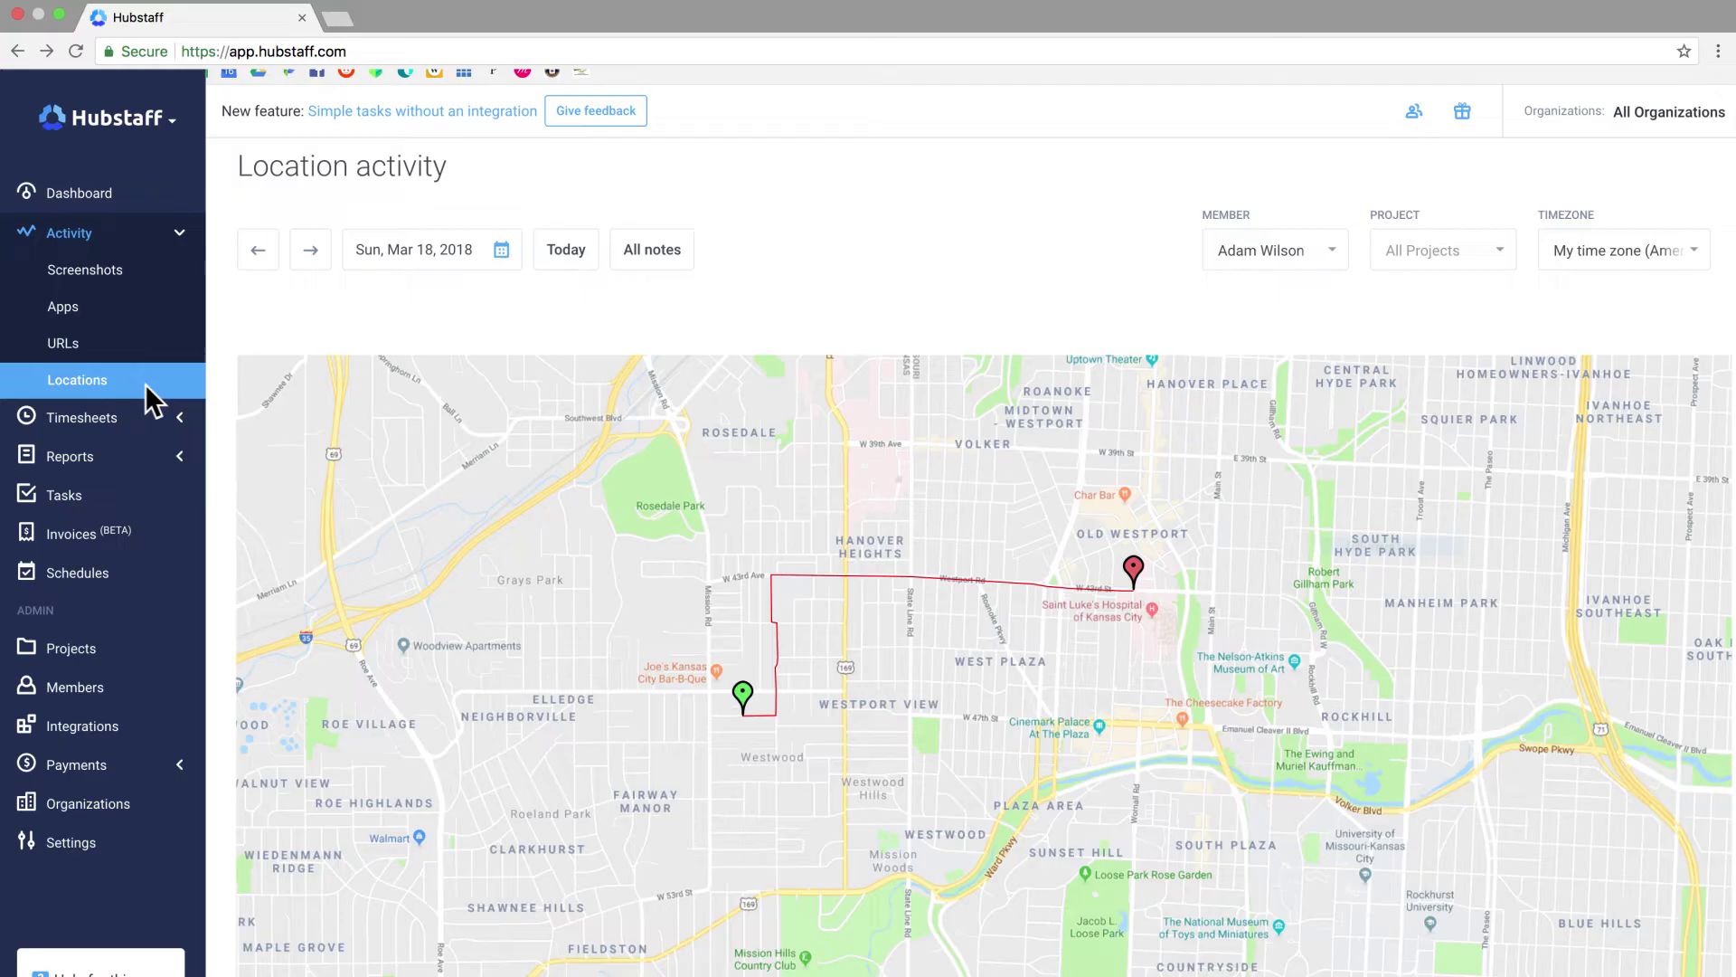
- View the Daily and Weekly timesheets, ending on the Calendar timesheet for Feb 26 – Mar 4, 2018
{"action": "left_click", "coordinate": [146, 242]}
{"action": "left_click", "coordinate": [148, 268]}
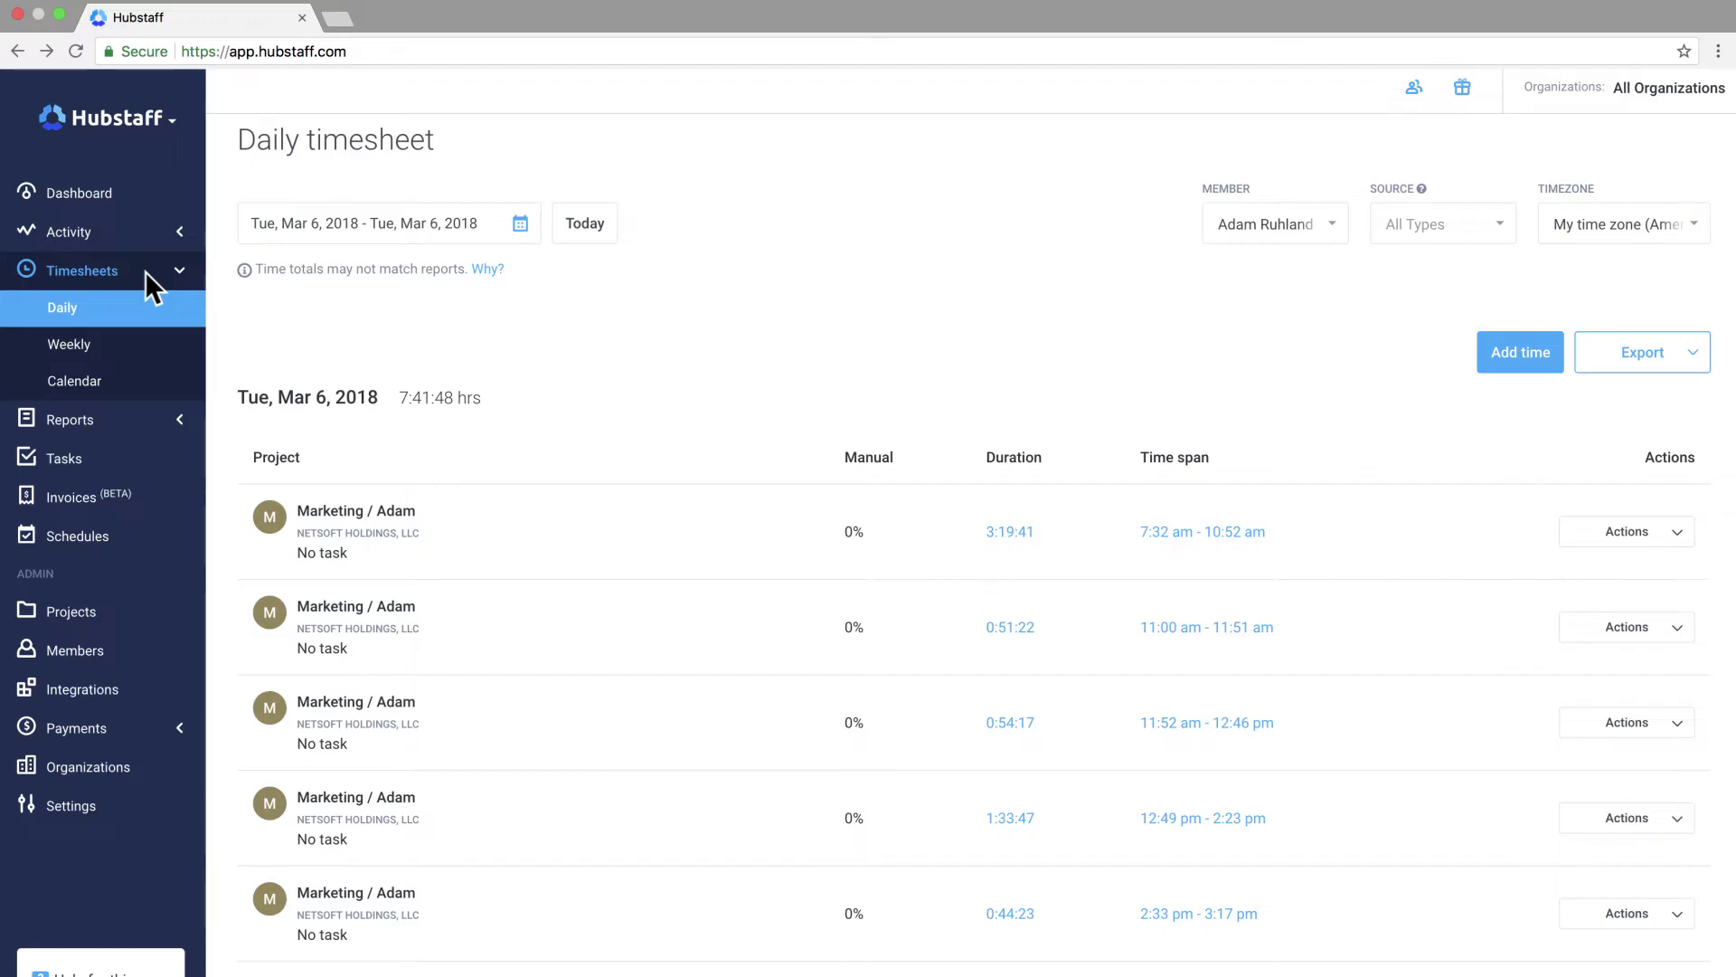
{"action": "left_click", "coordinate": [146, 344]}
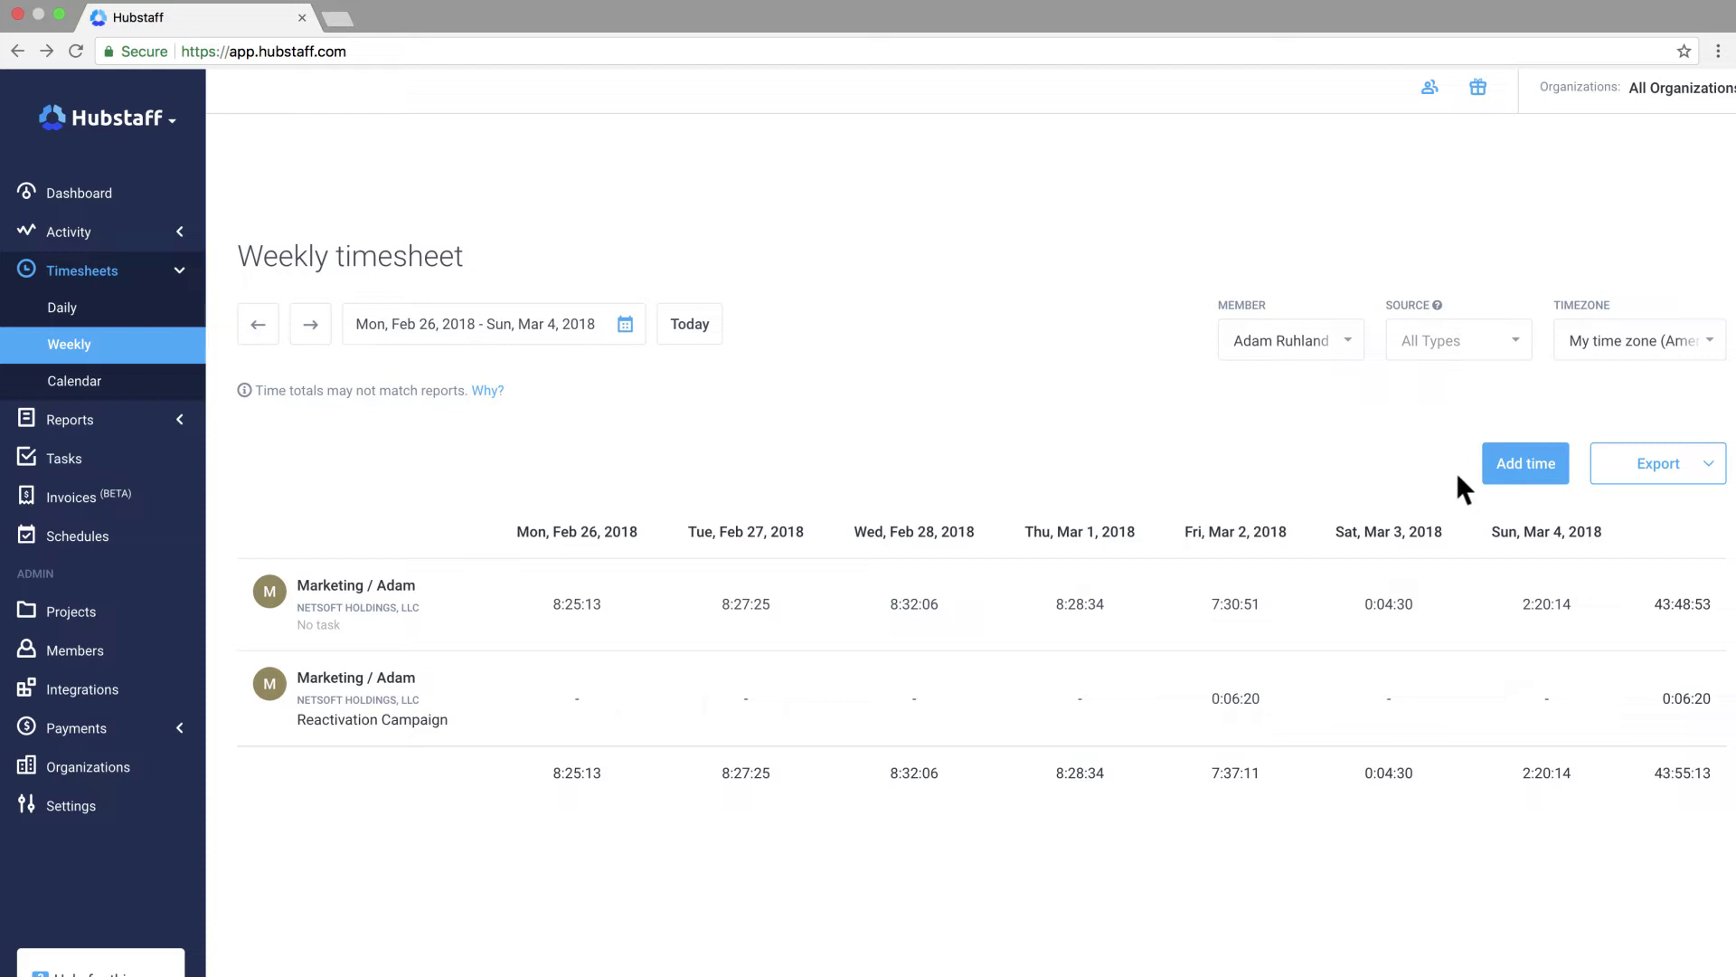
{"action": "left_click", "coordinate": [121, 381]}
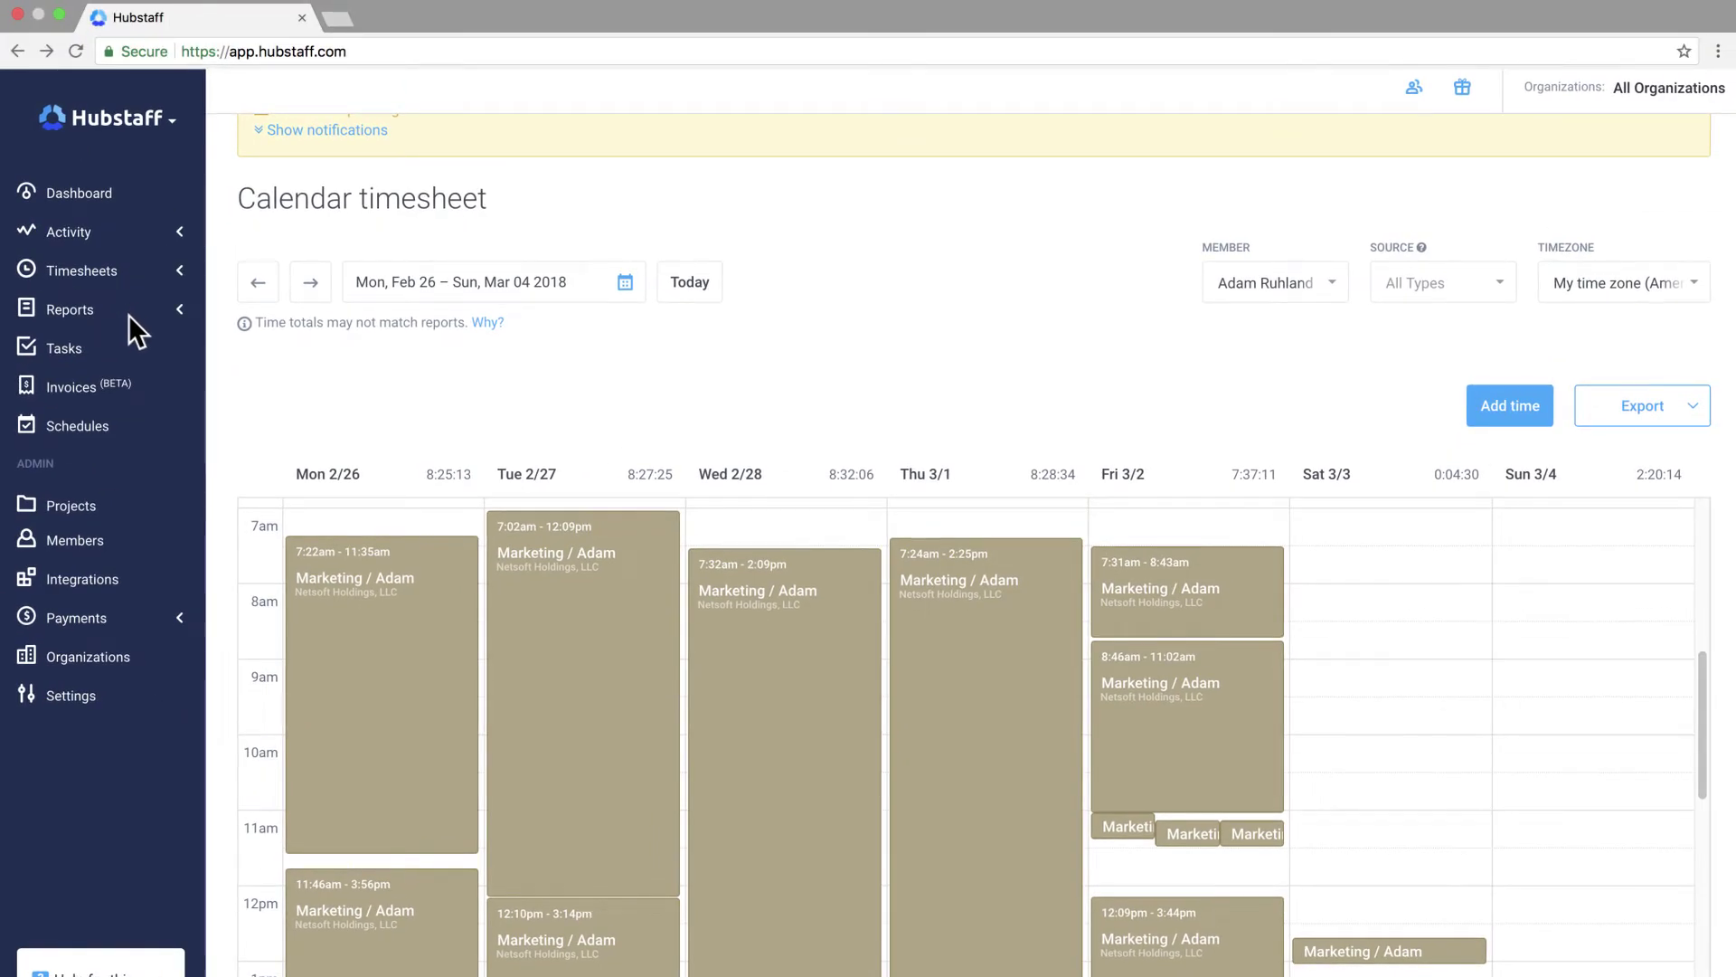
- Set the Time & activities report to show activity, check its export formats, then view Amounts owed
{"action": "left_click", "coordinate": [129, 314]}
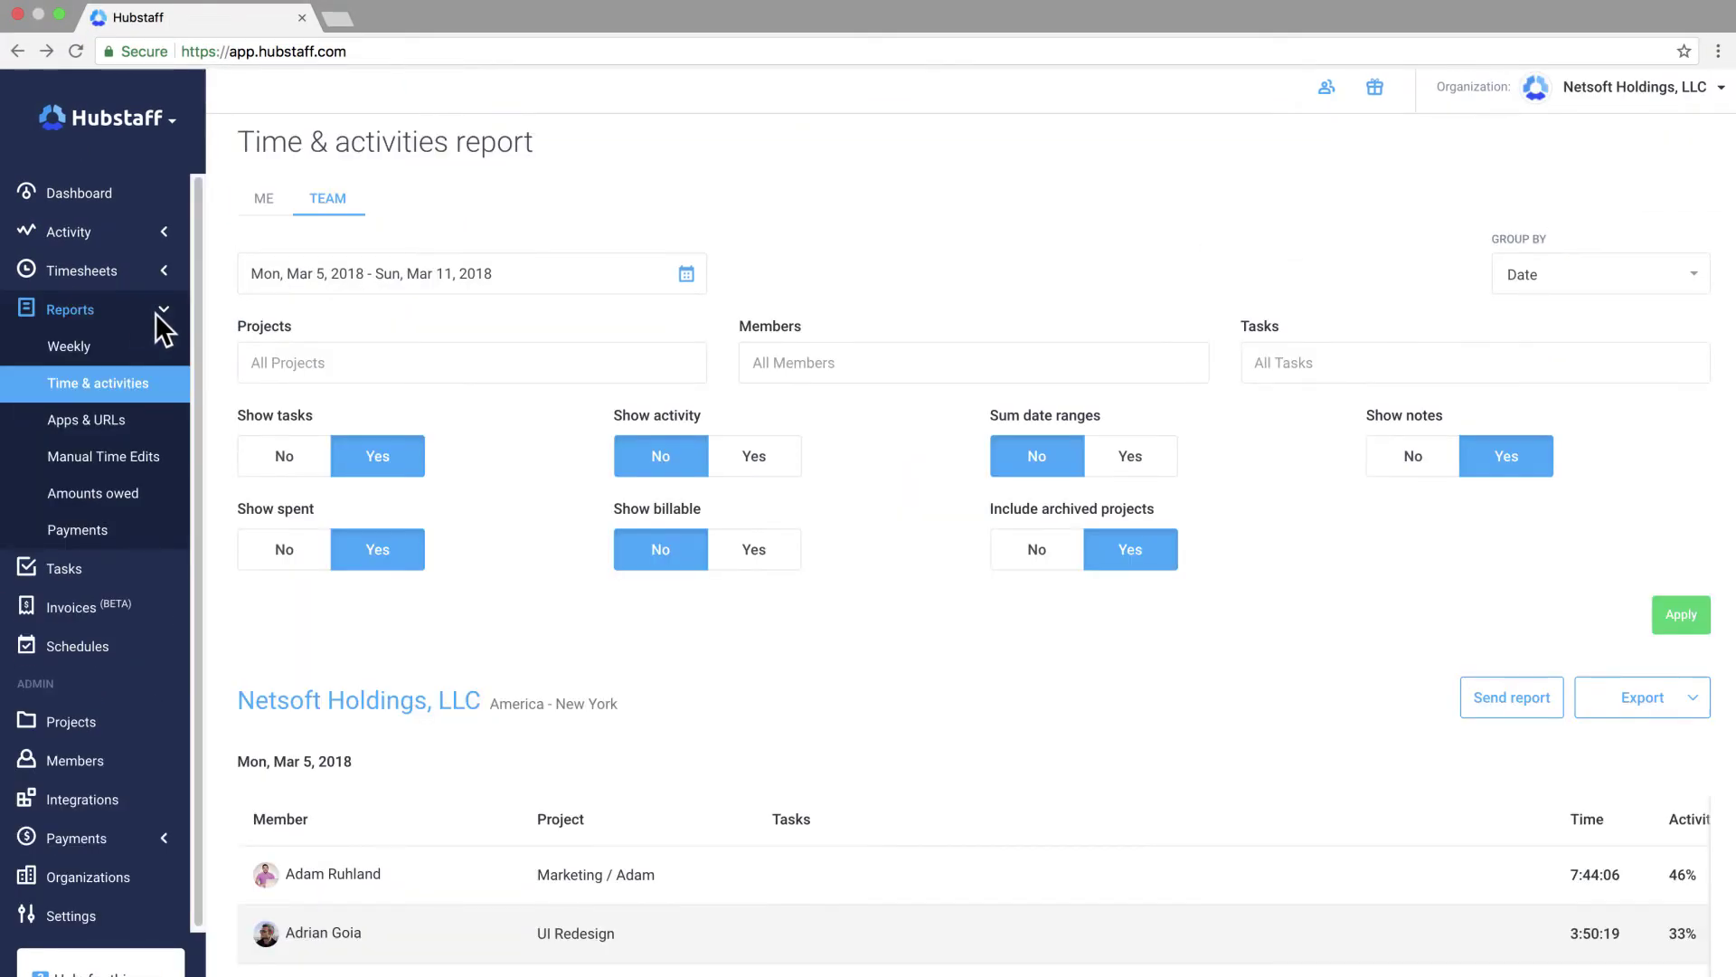
{"action": "left_click", "coordinate": [687, 275]}
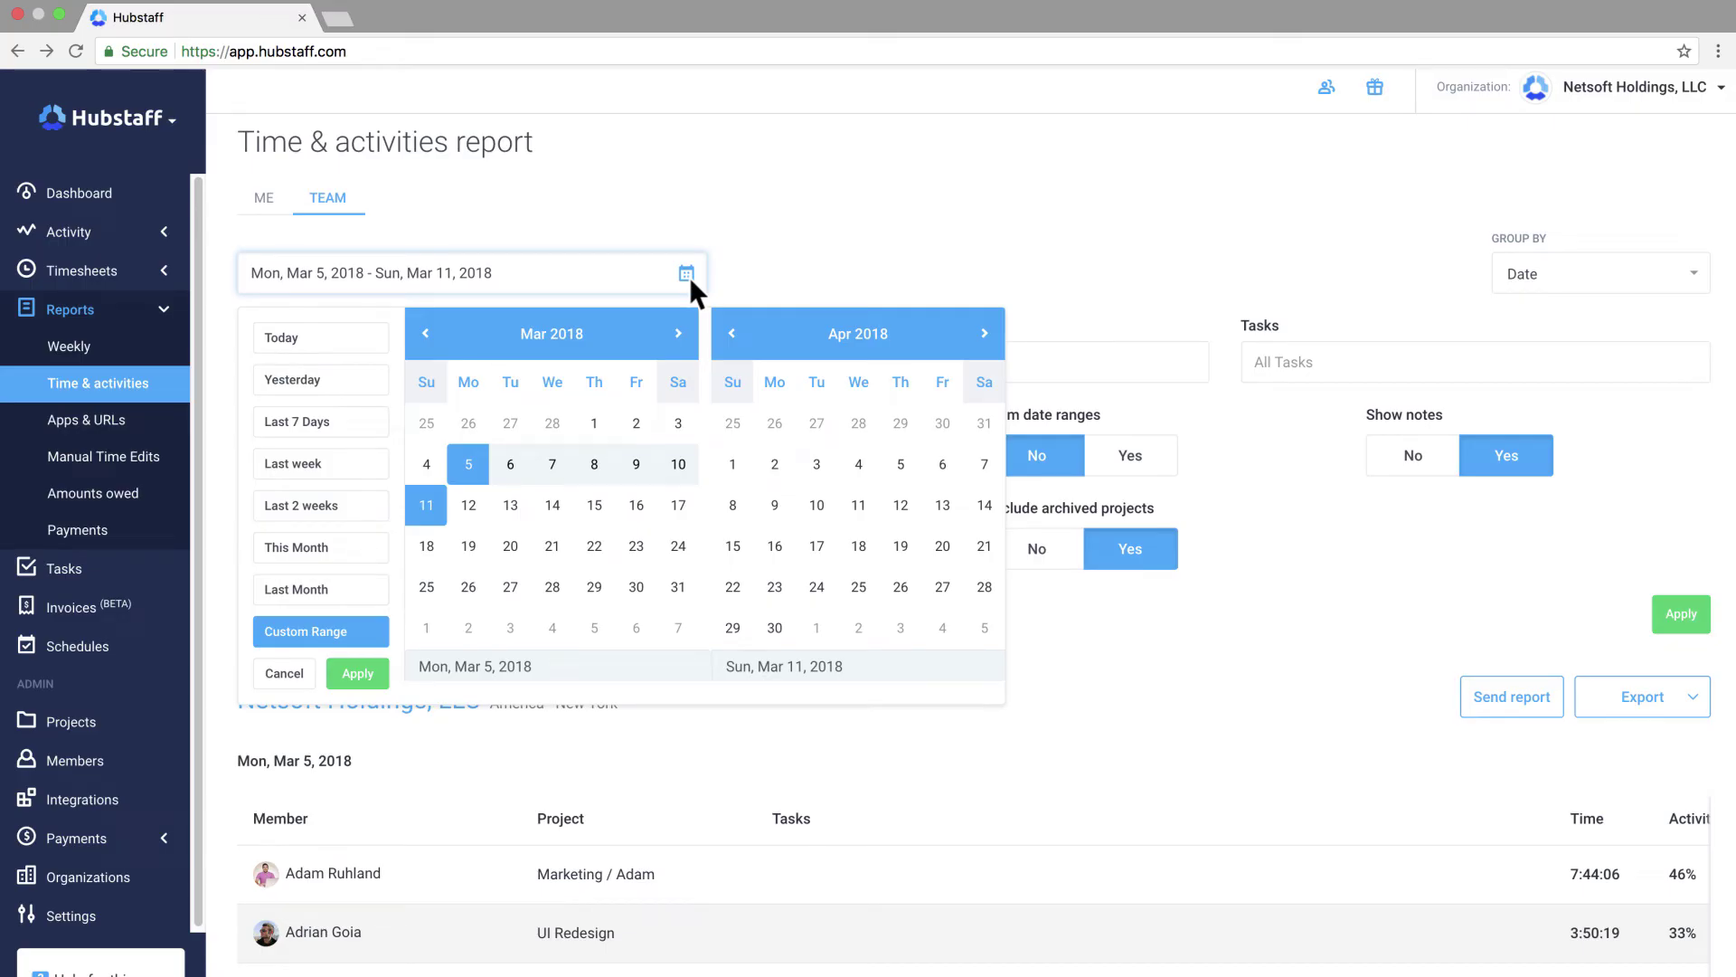
{"action": "left_click", "coordinate": [688, 276]}
{"action": "left_click", "coordinate": [689, 460]}
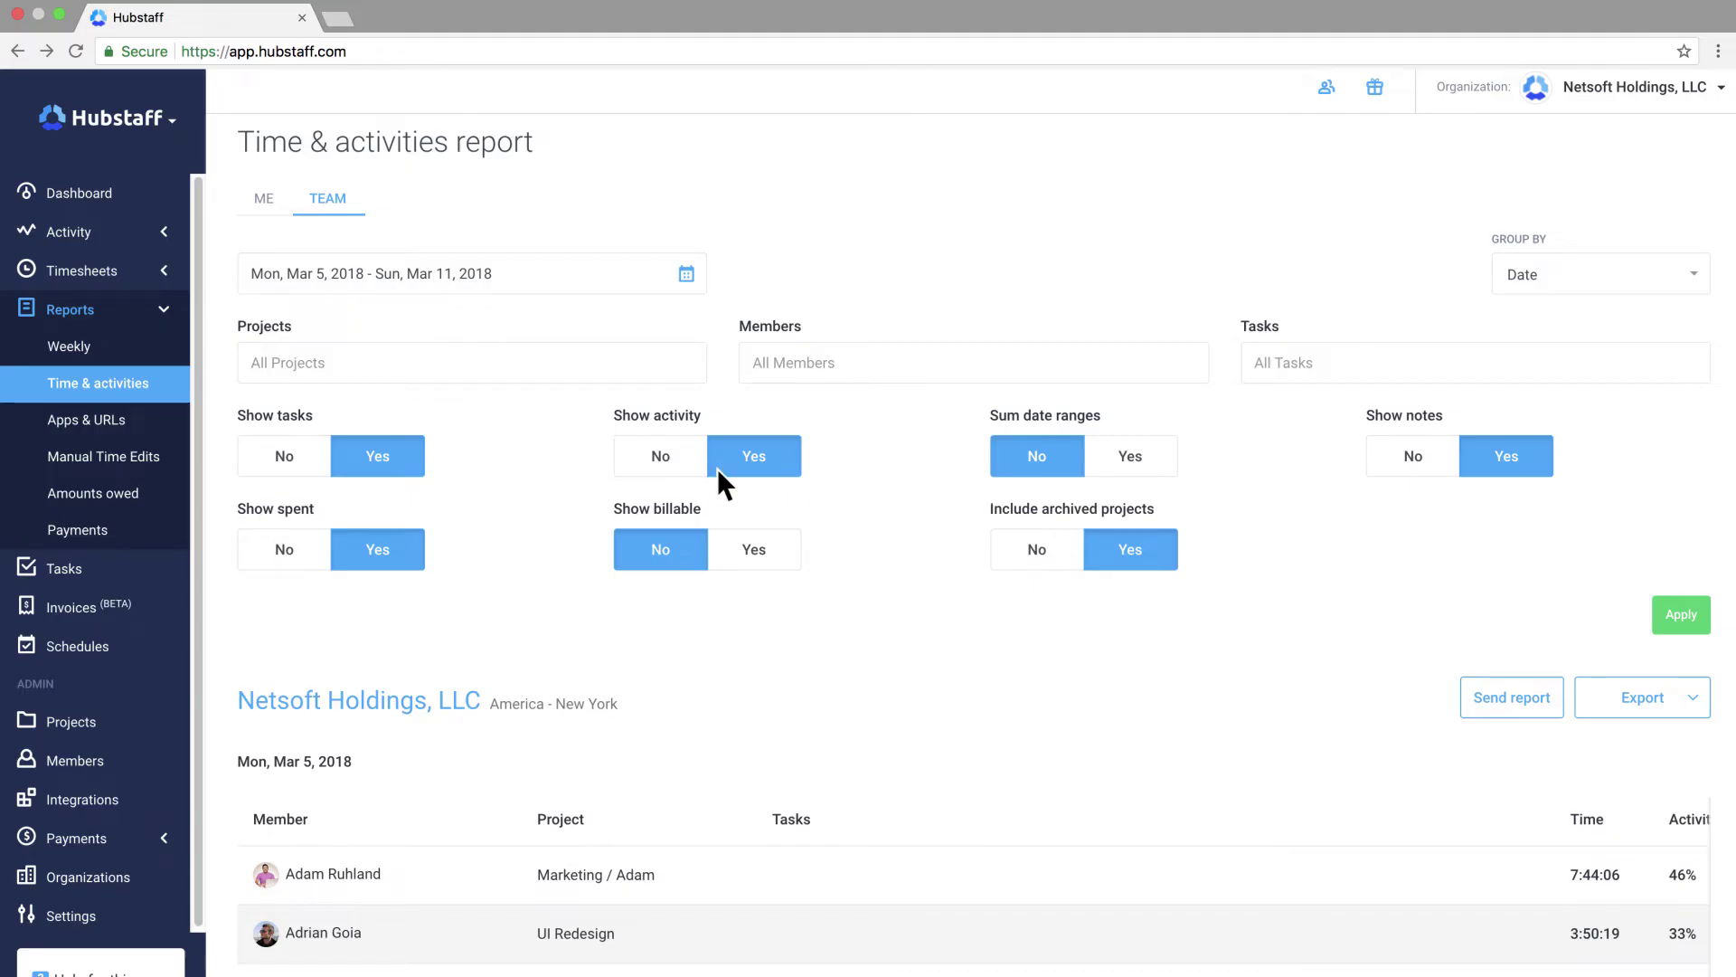
{"action": "left_click", "coordinate": [1692, 704]}
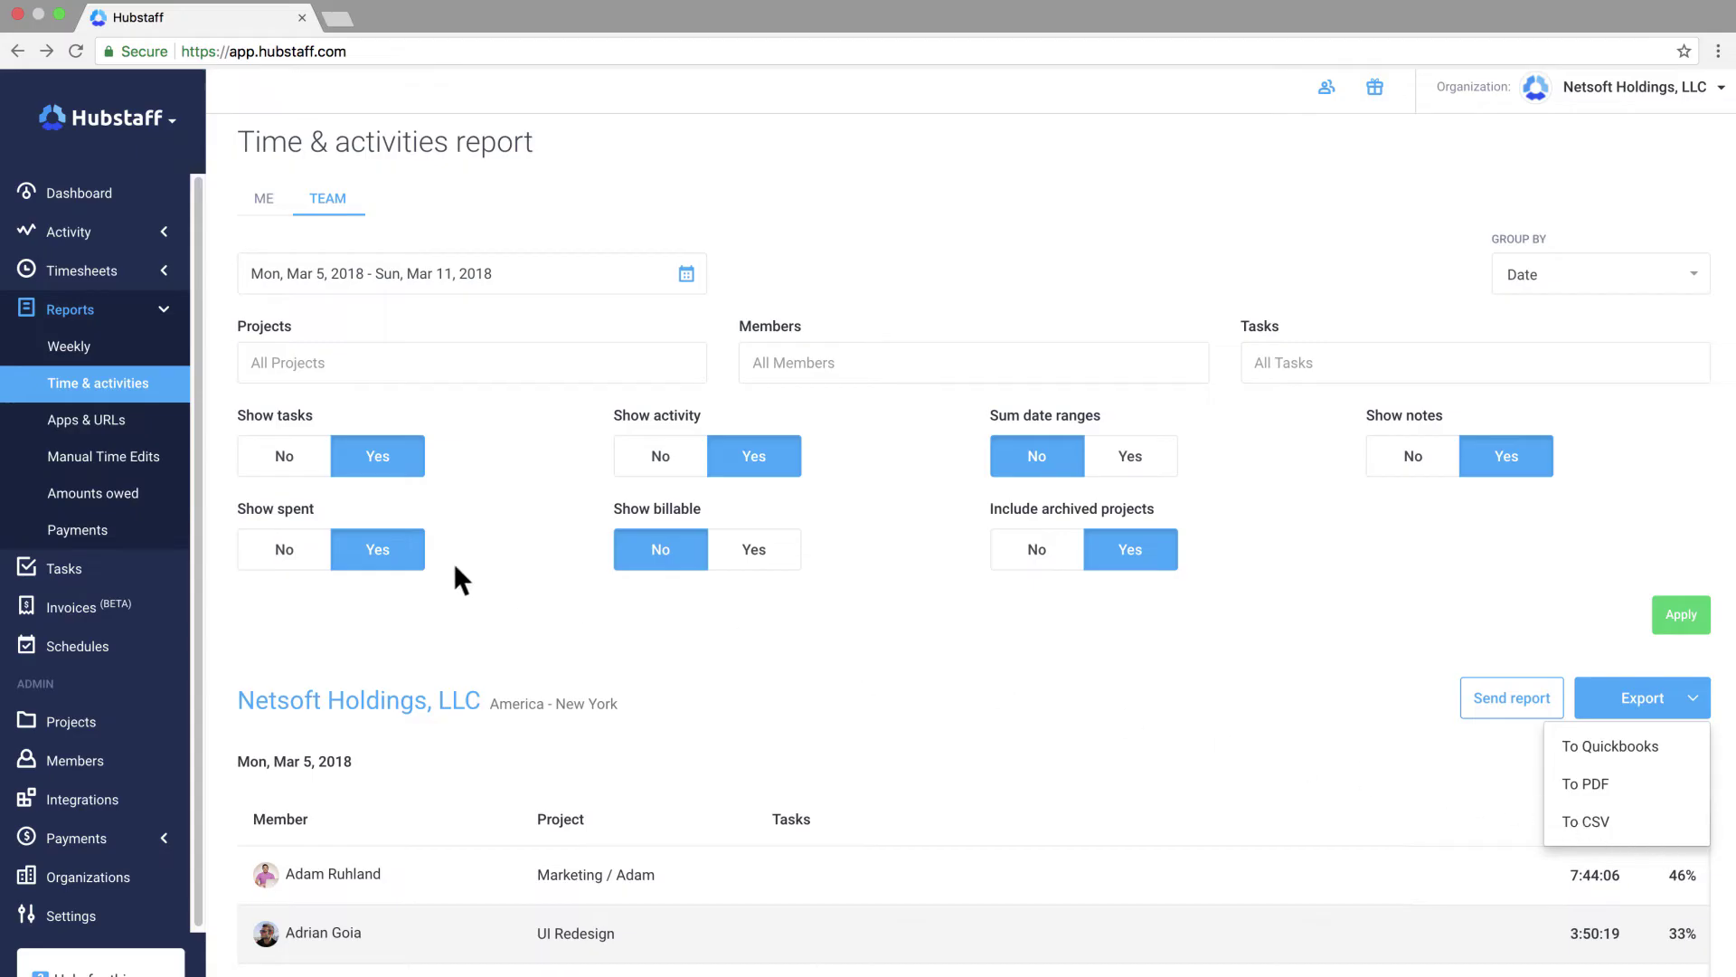
{"action": "left_click", "coordinate": [174, 501]}
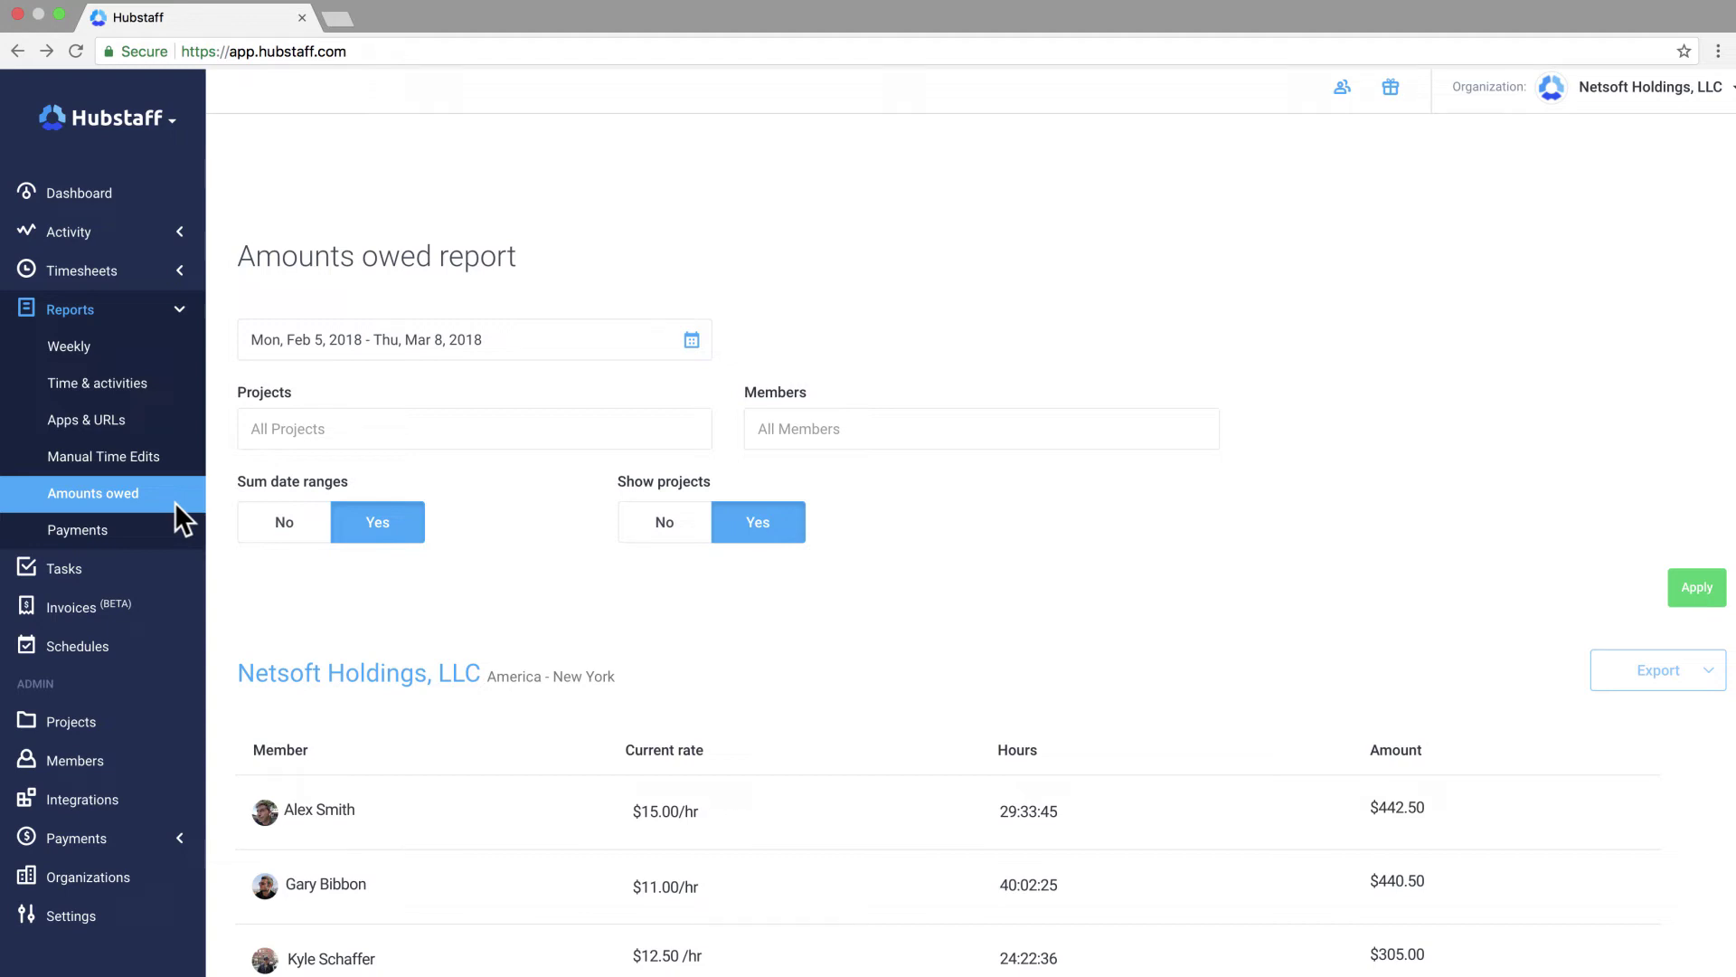
- Pass through the Payments report and Invoices list to a blank New Invoice KY1000
{"action": "left_click", "coordinate": [176, 531]}
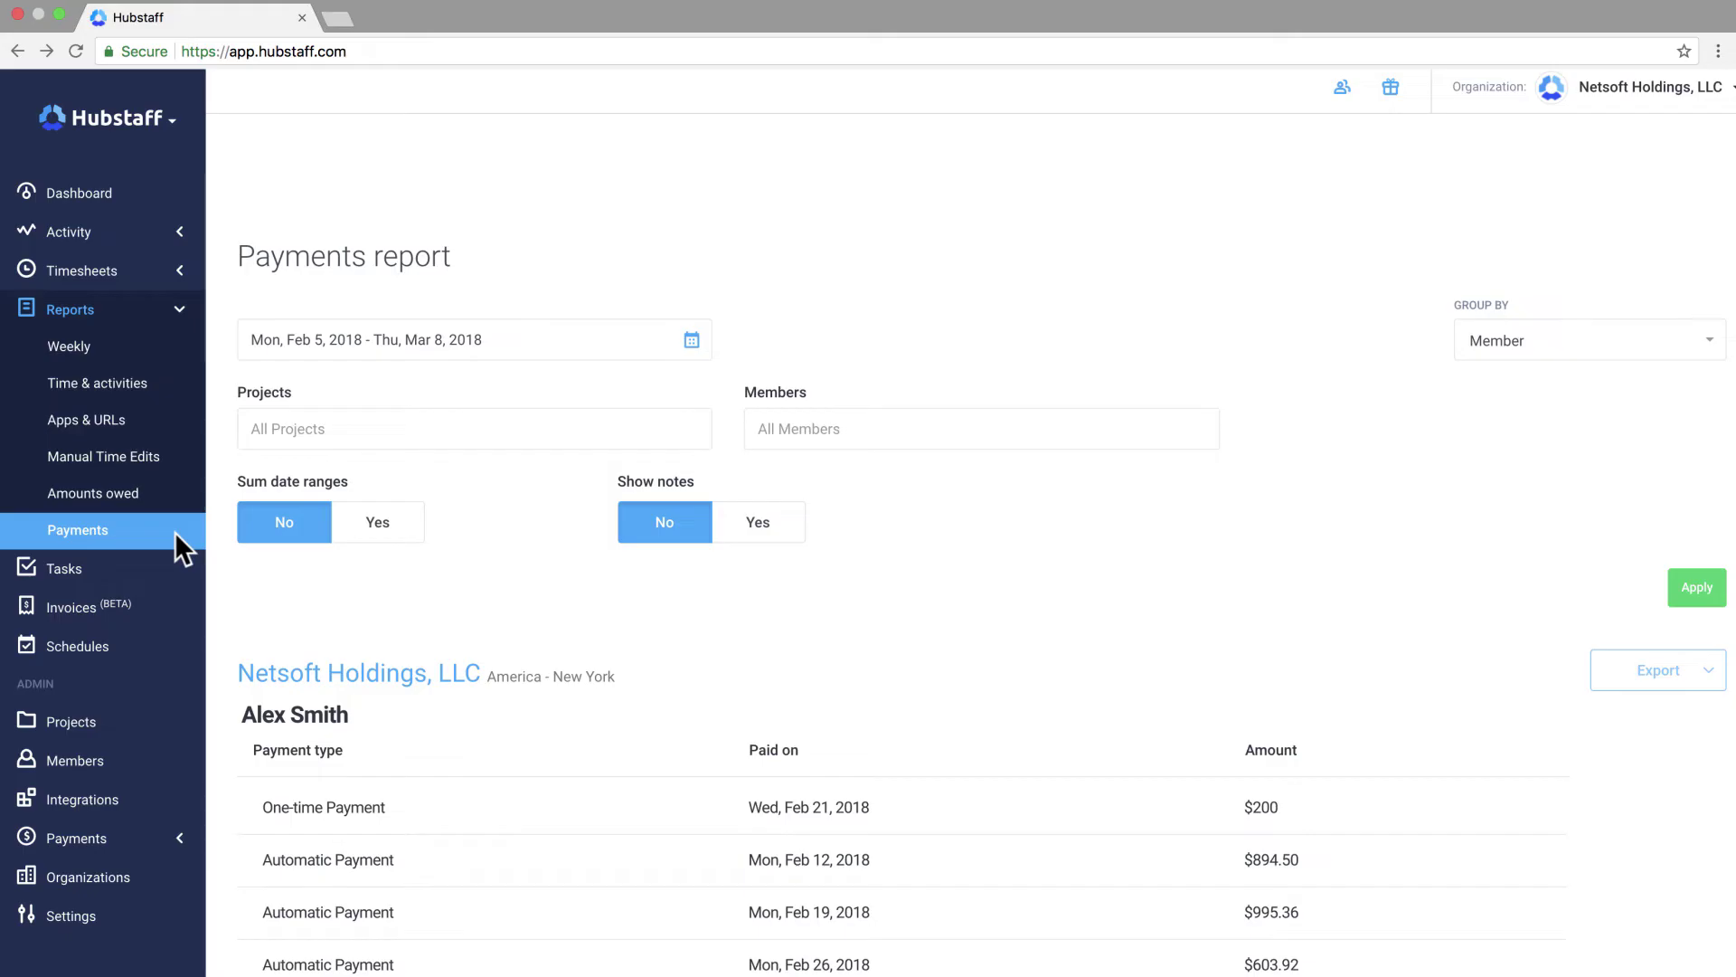
{"action": "left_click", "coordinate": [164, 312]}
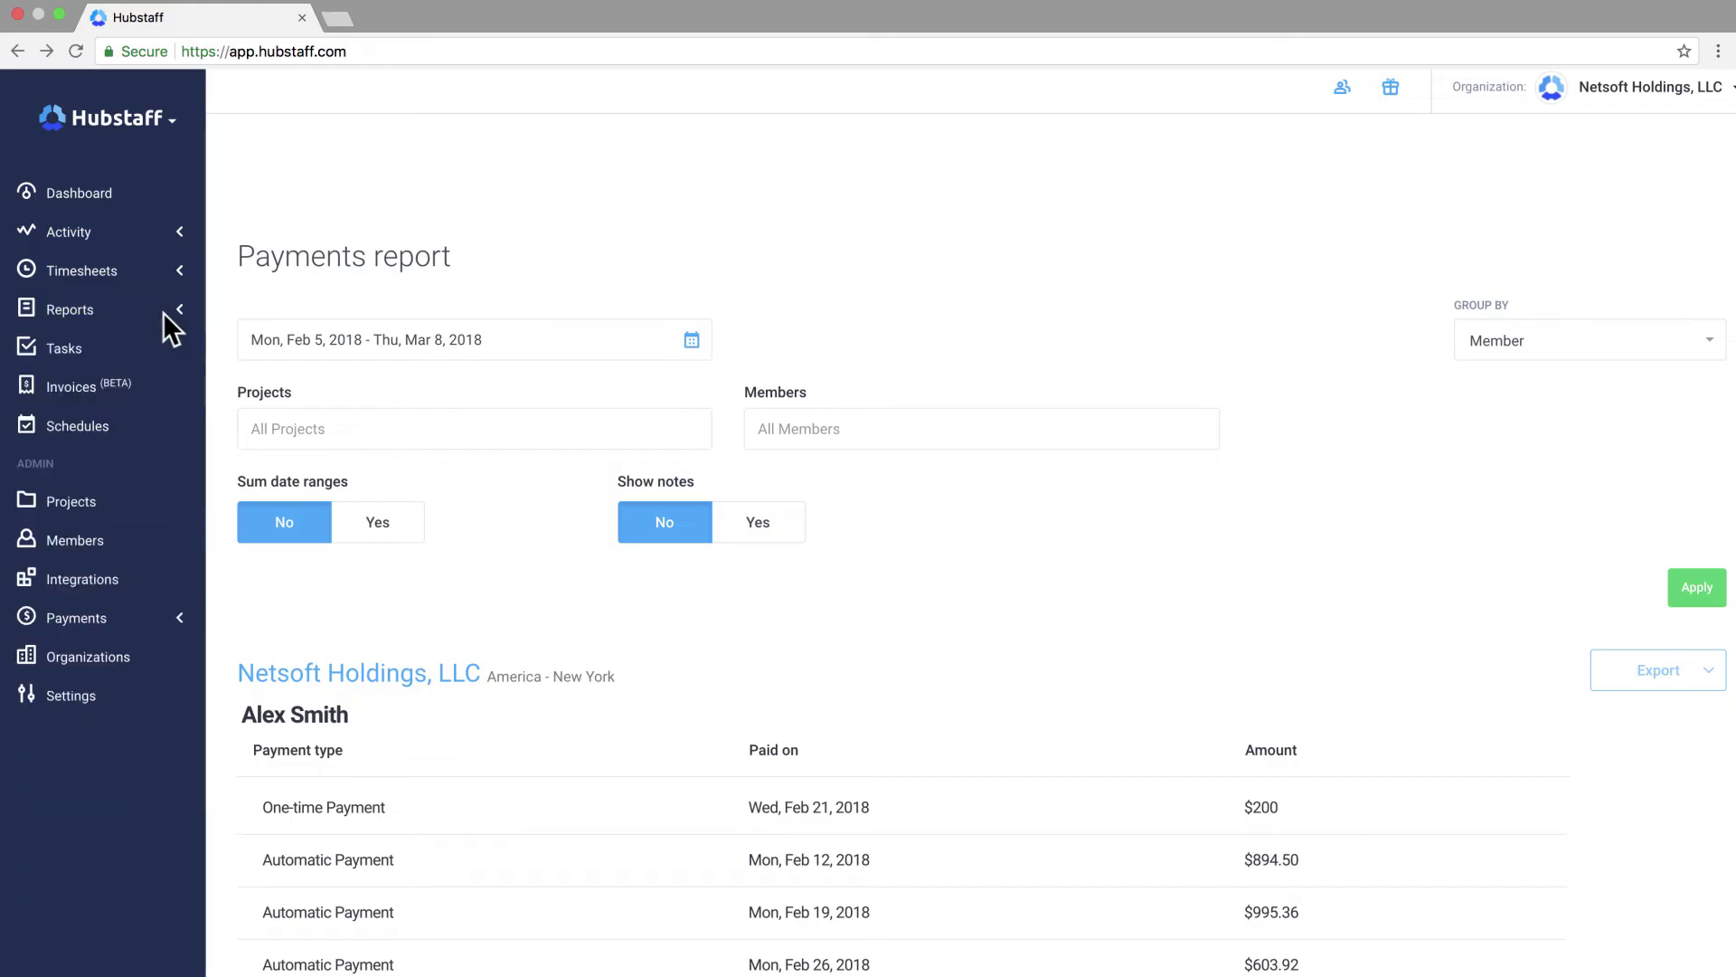
{"action": "left_click", "coordinate": [164, 392]}
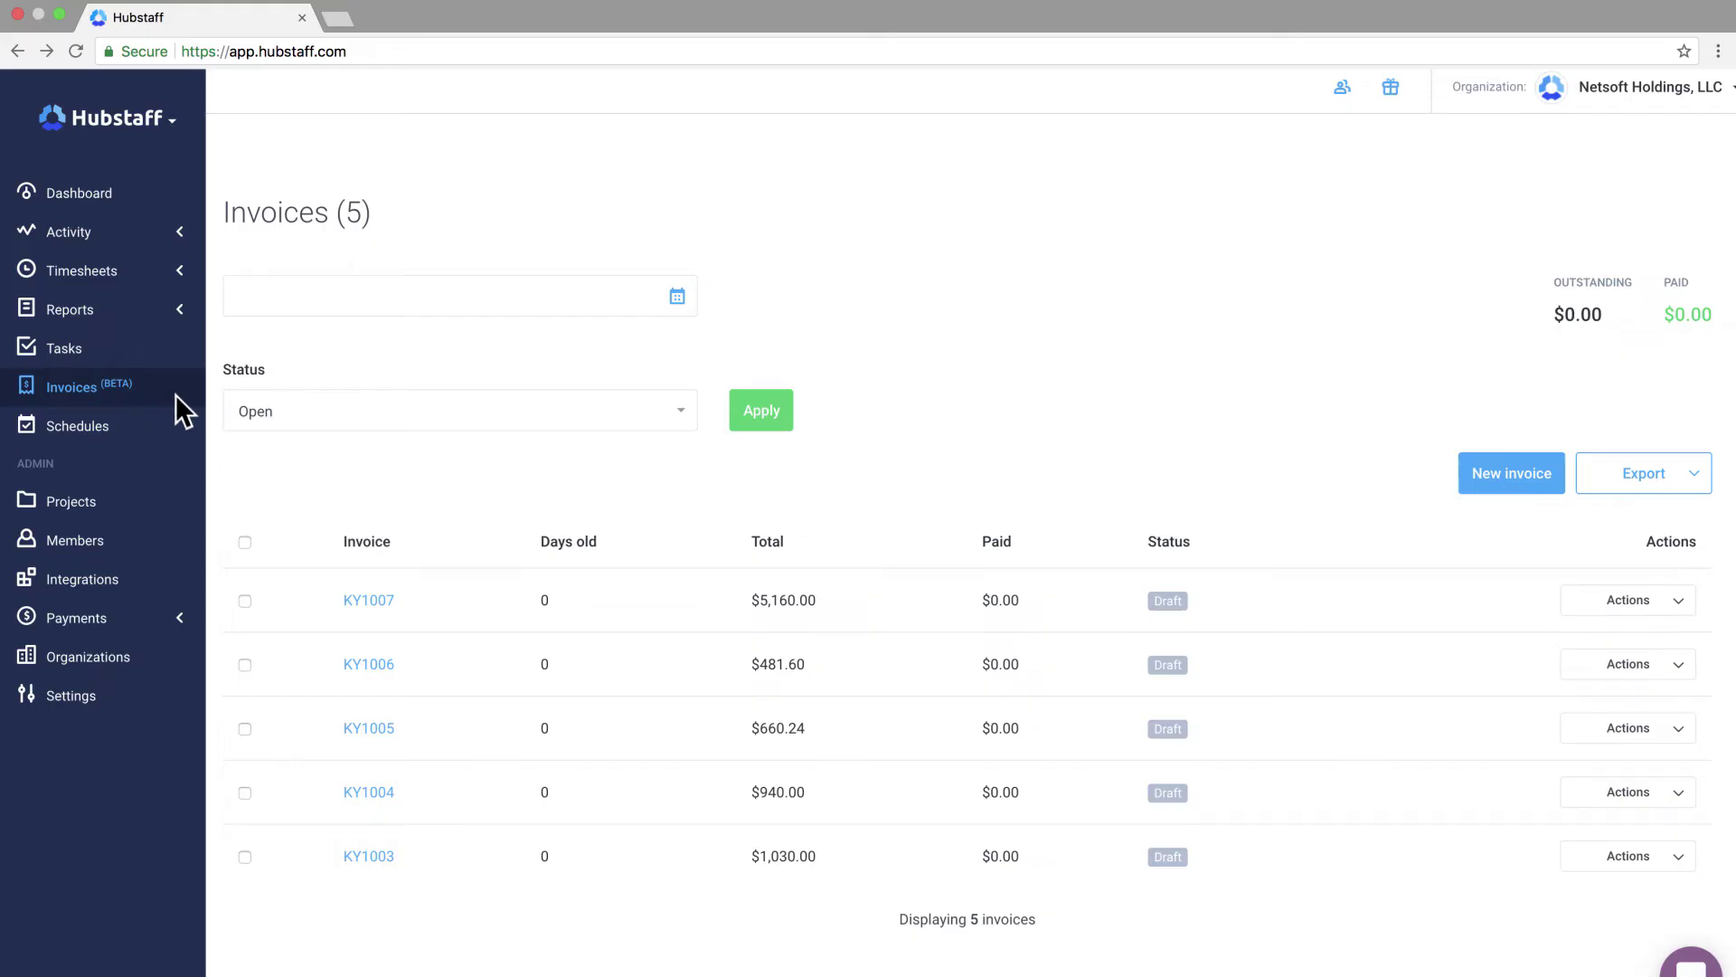
{"action": "left_click", "coordinate": [1557, 479]}
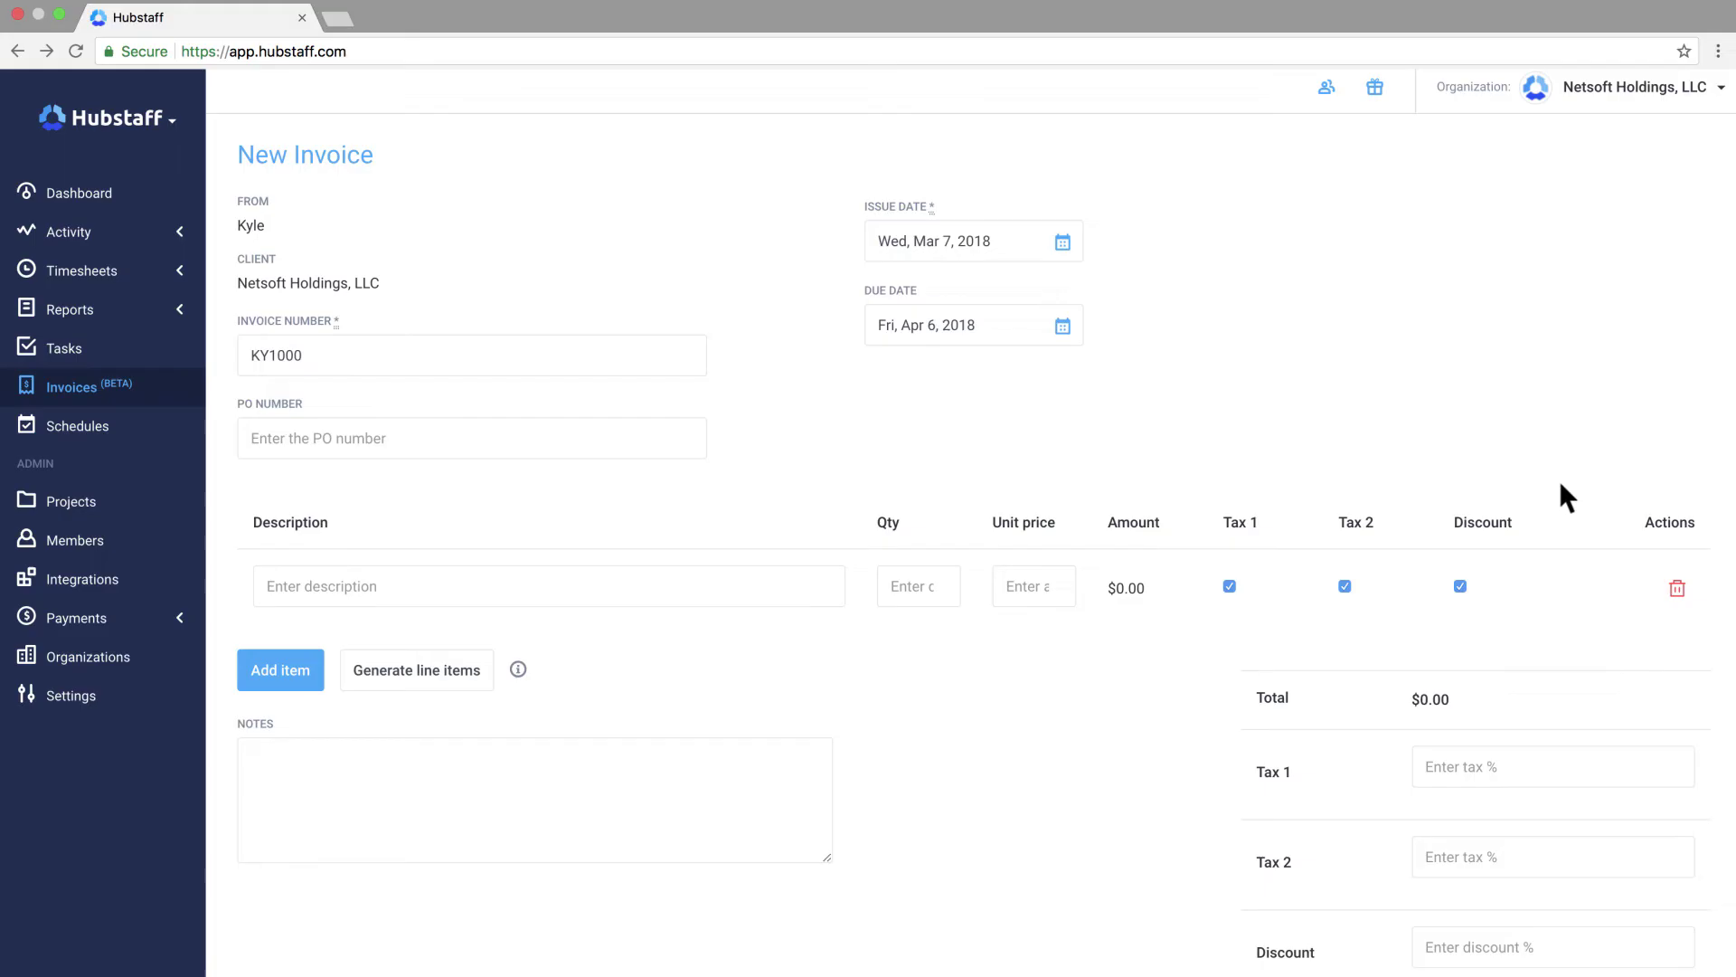
- View the Mar 5–11, 2018 shift schedules, cancelling the Add Schedule dialog without saving
{"action": "left_click", "coordinate": [137, 420]}
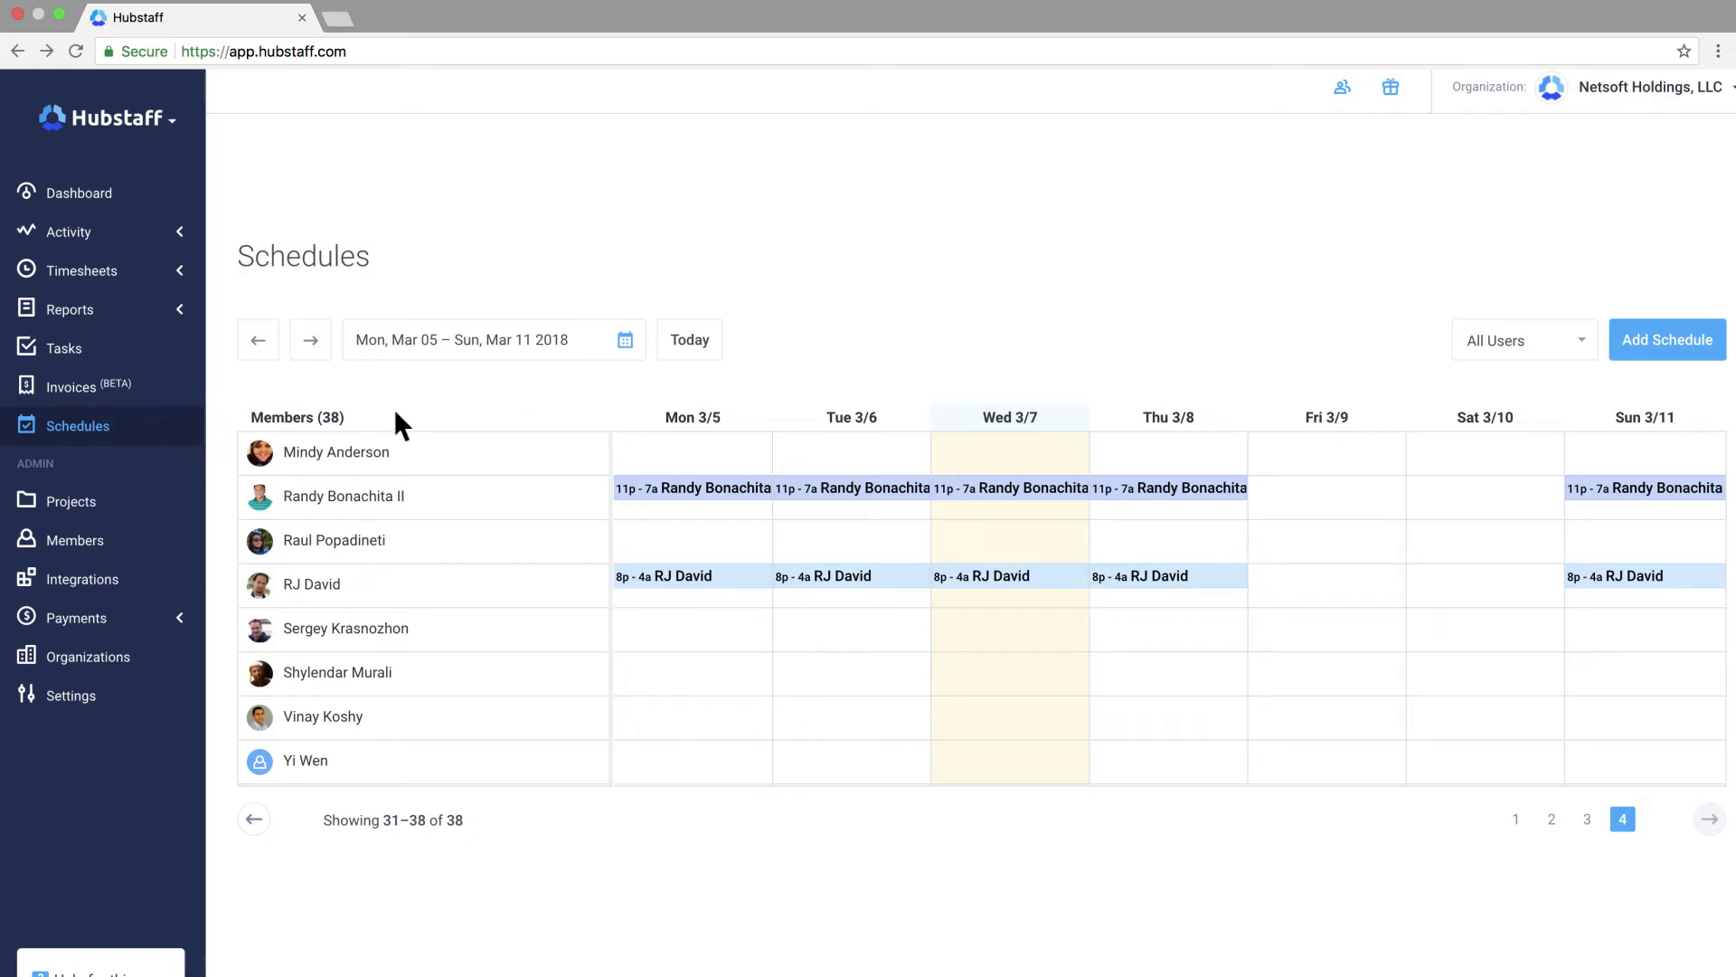
{"action": "left_click", "coordinate": [1671, 353]}
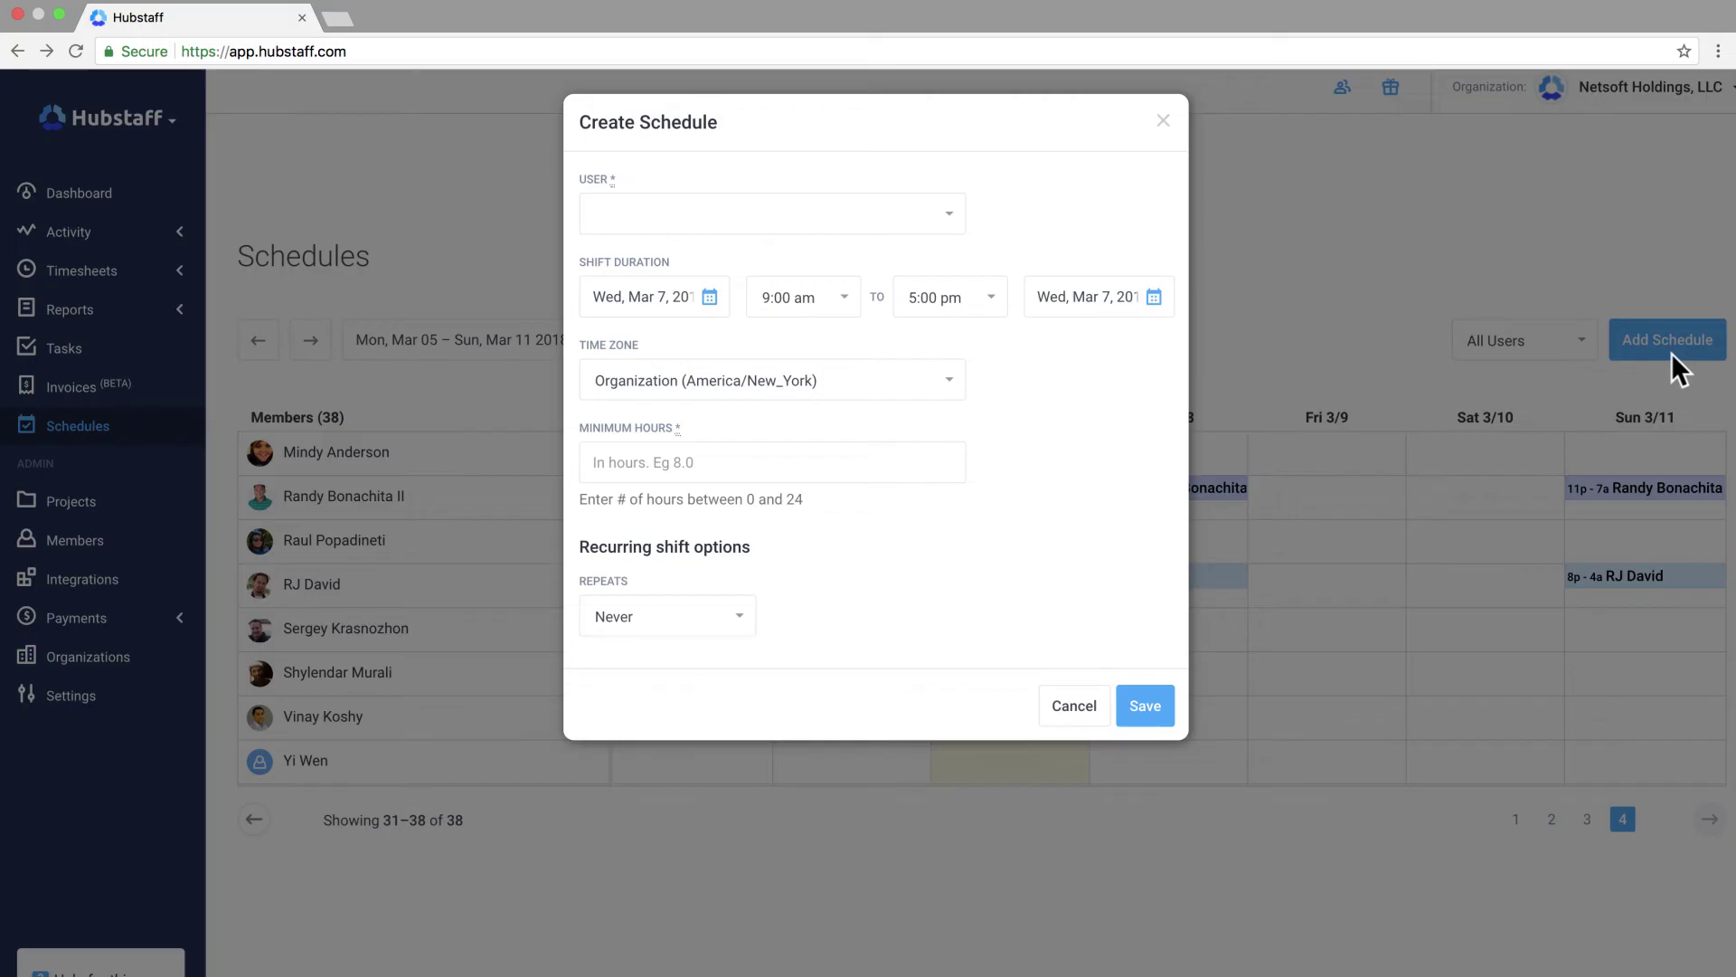
{"action": "left_click", "coordinate": [1076, 708]}
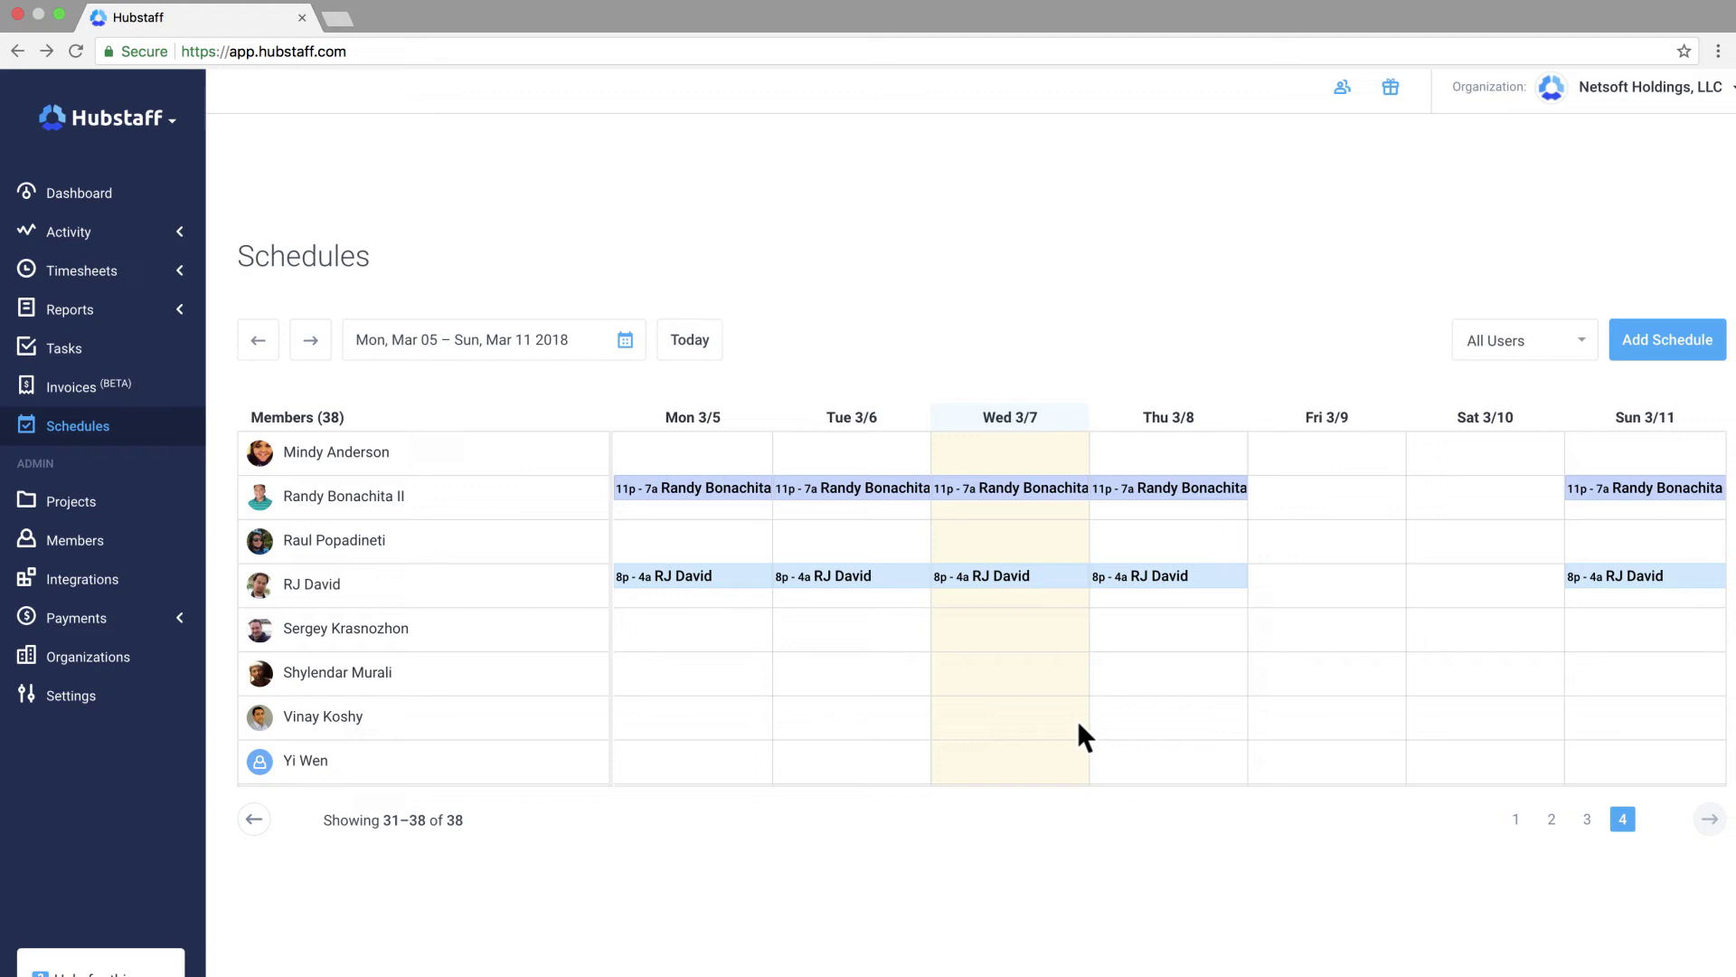
- Open the 38-member list and check a member's role choices and project memberships without changes
{"action": "left_click", "coordinate": [132, 543]}
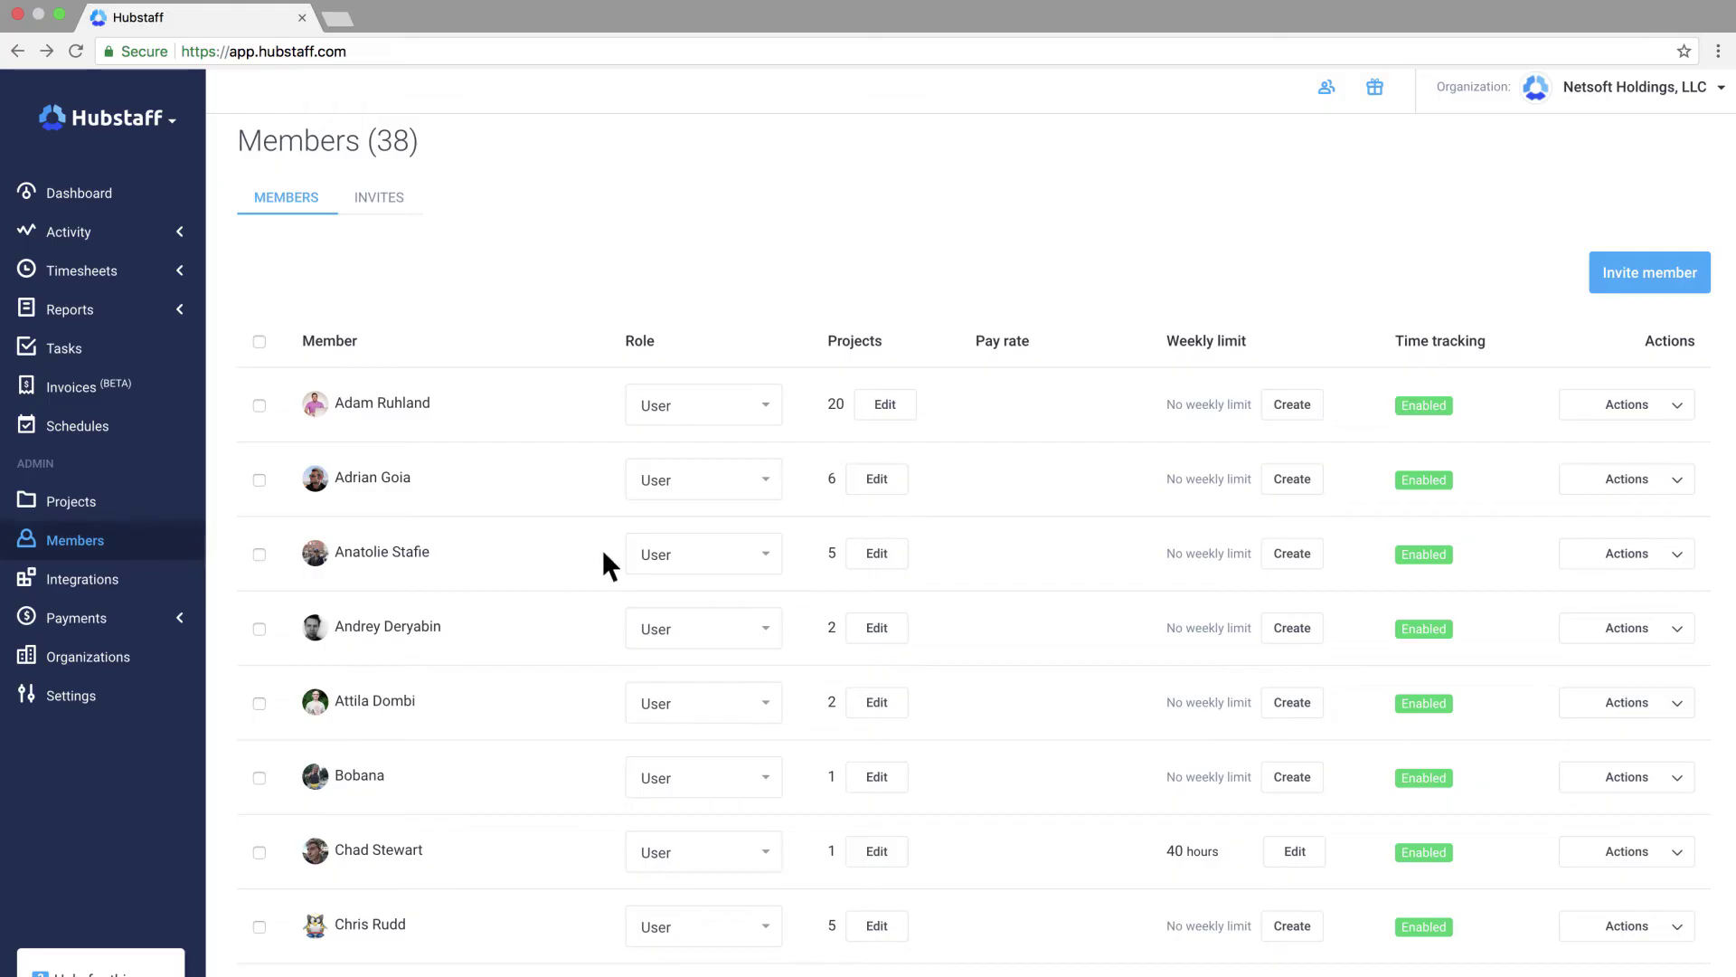
{"action": "left_click", "coordinate": [754, 565]}
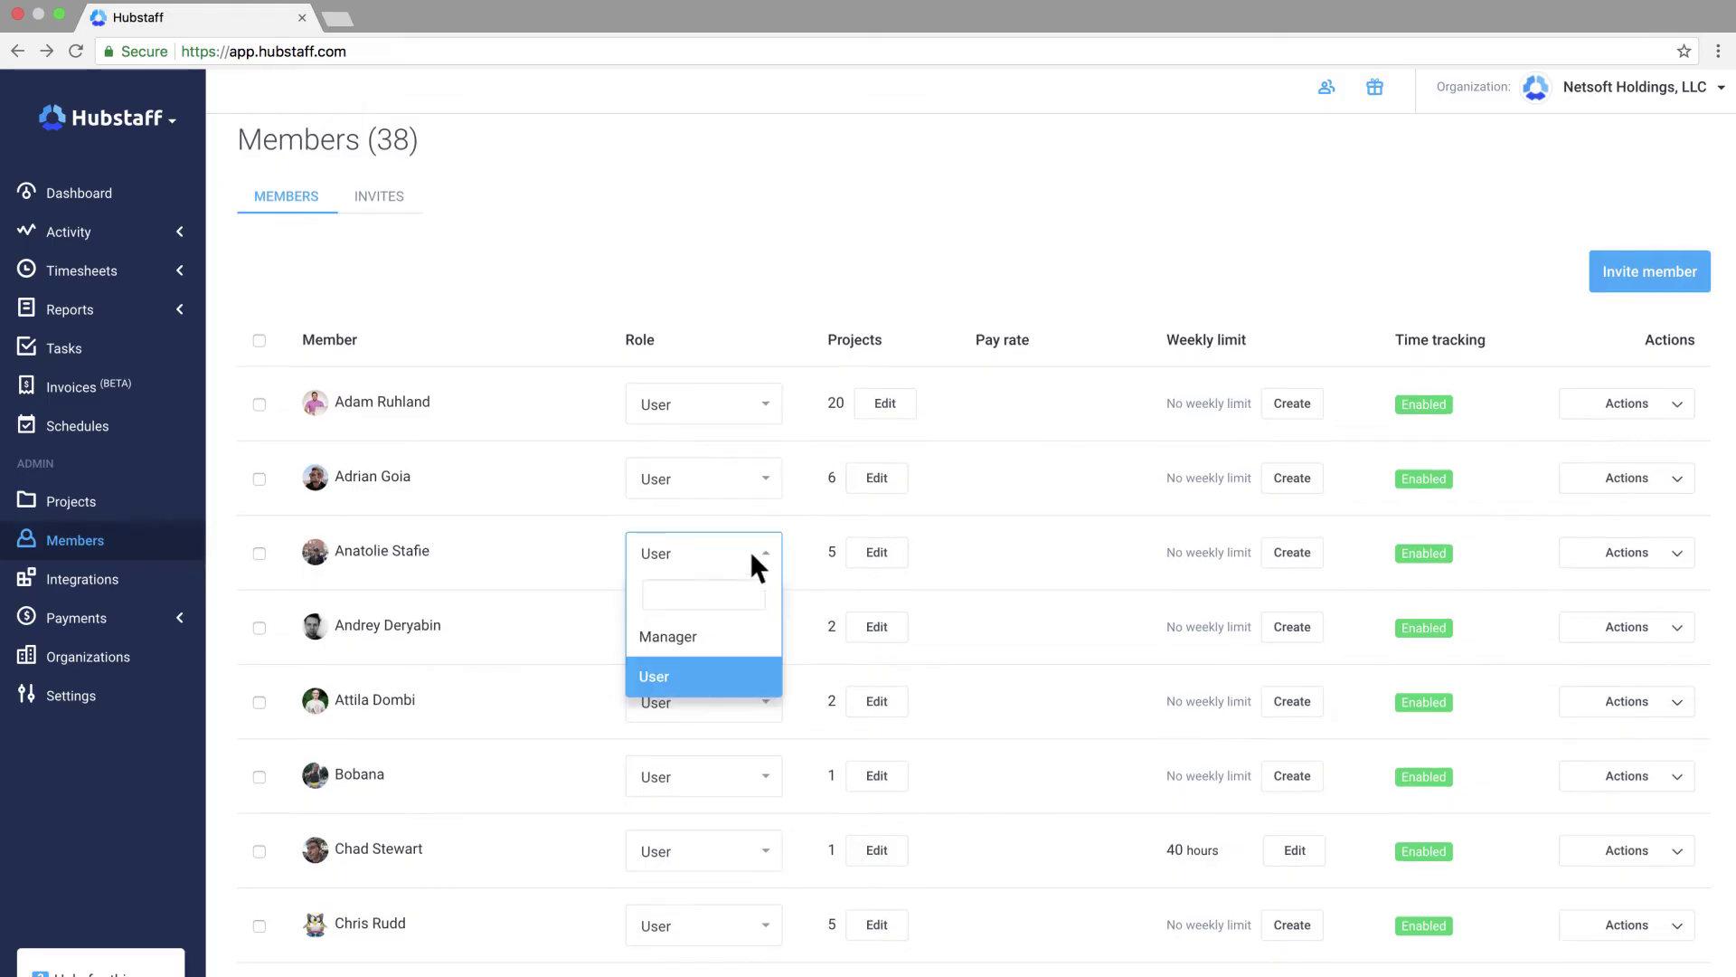
{"action": "left_click", "coordinate": [906, 406]}
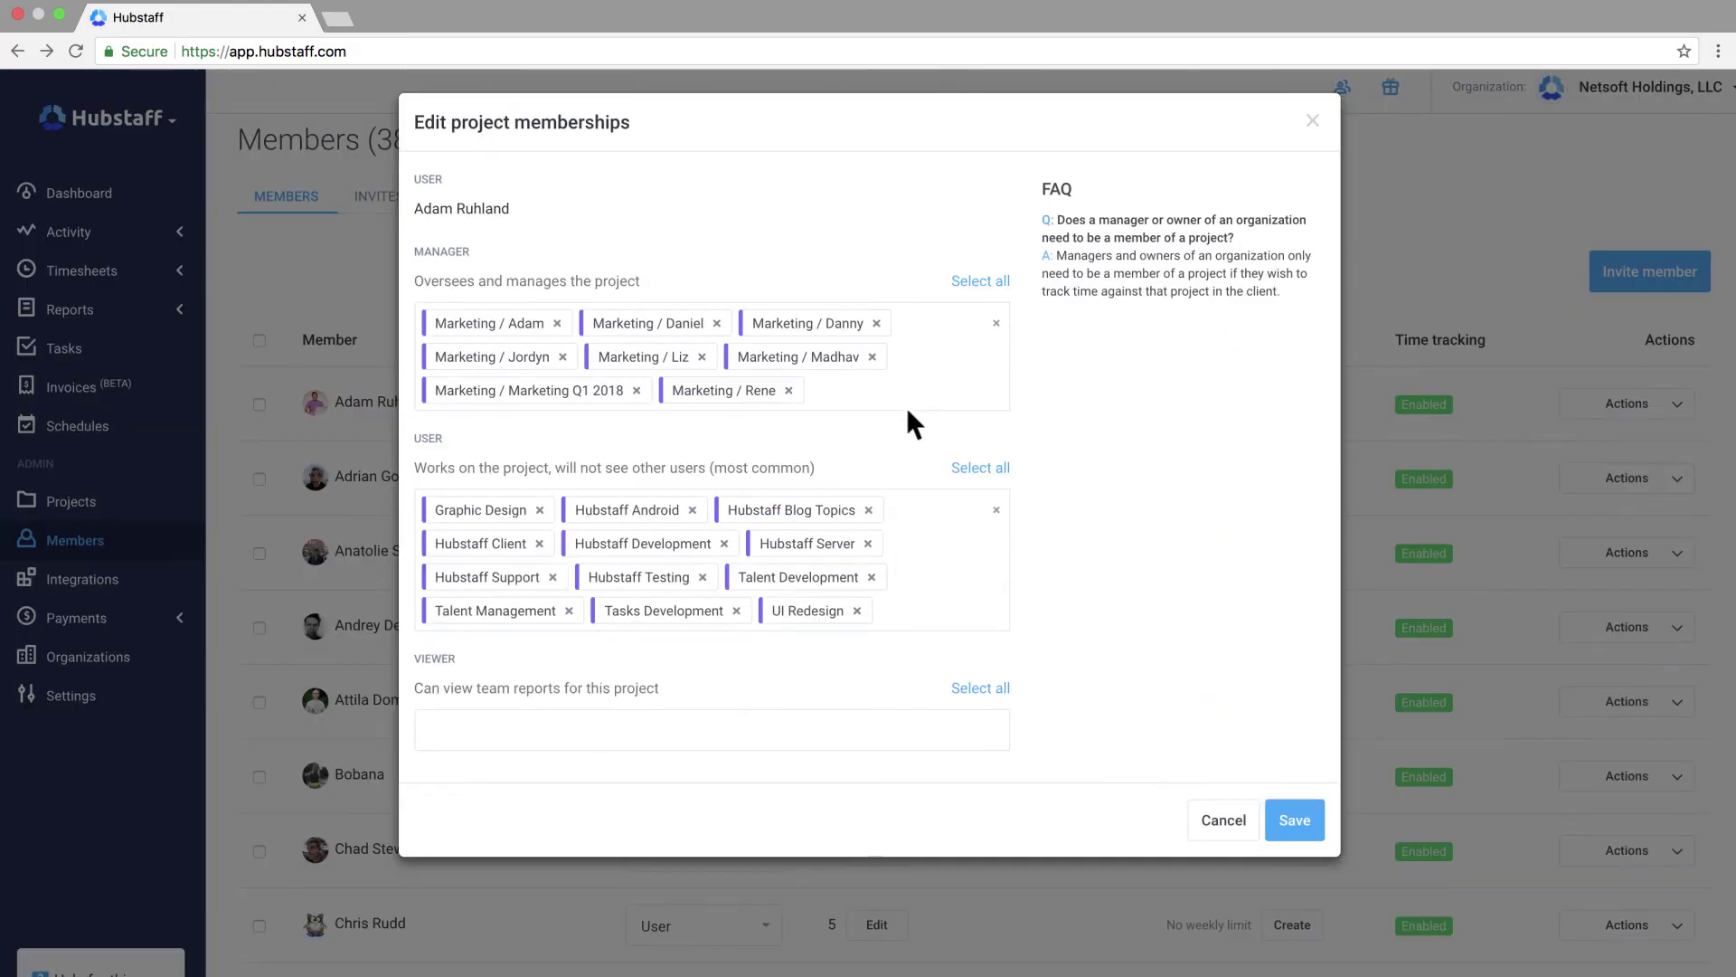
{"action": "left_click", "coordinate": [1235, 832]}
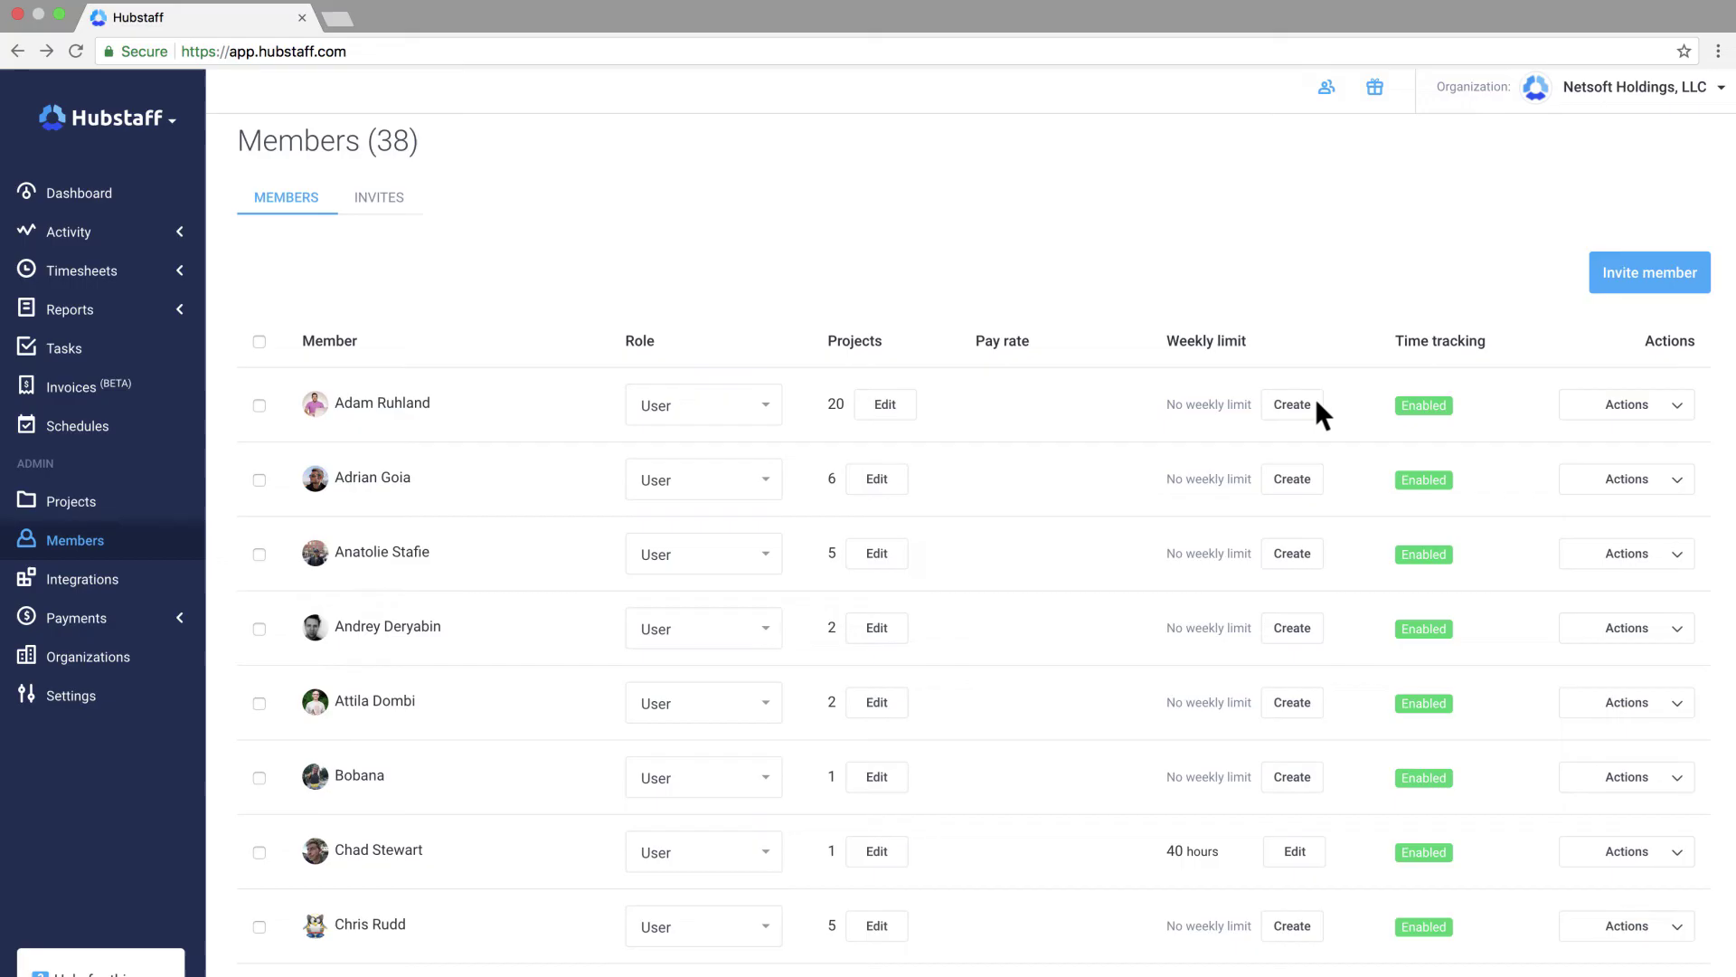
- Dismiss the Invite member dialog unsent, then view a member's Actions menu
{"action": "left_click", "coordinate": [1695, 299]}
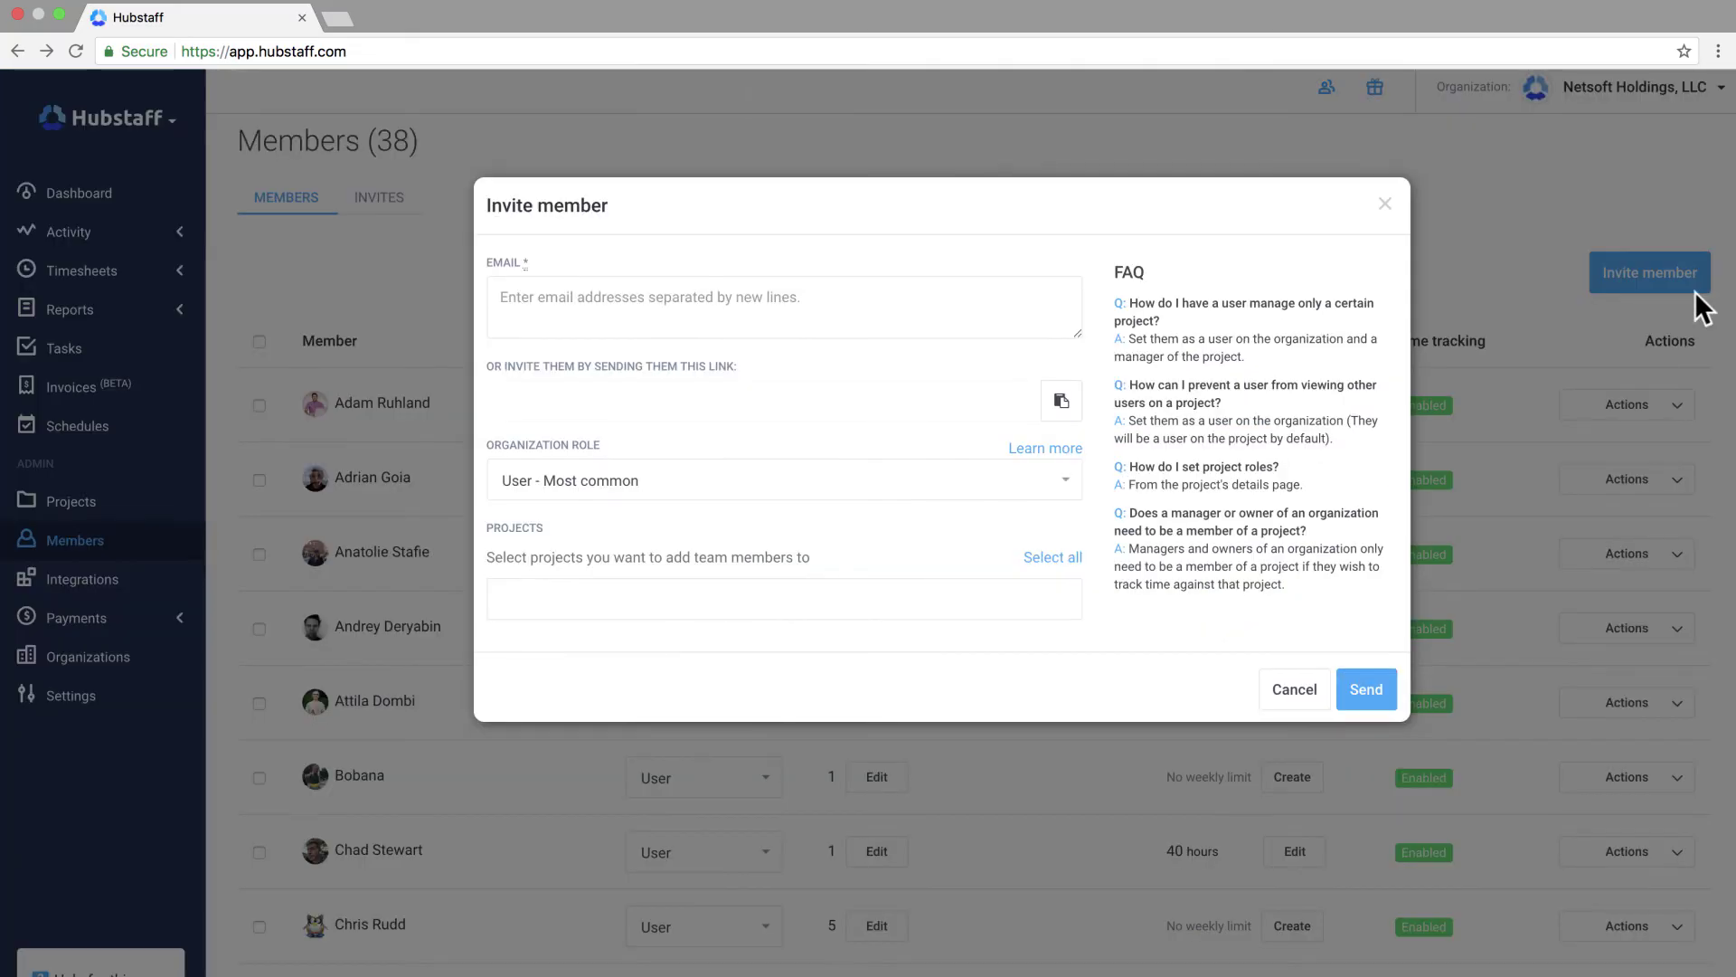
{"action": "left_click", "coordinate": [1304, 690]}
{"action": "left_click", "coordinate": [1667, 552]}
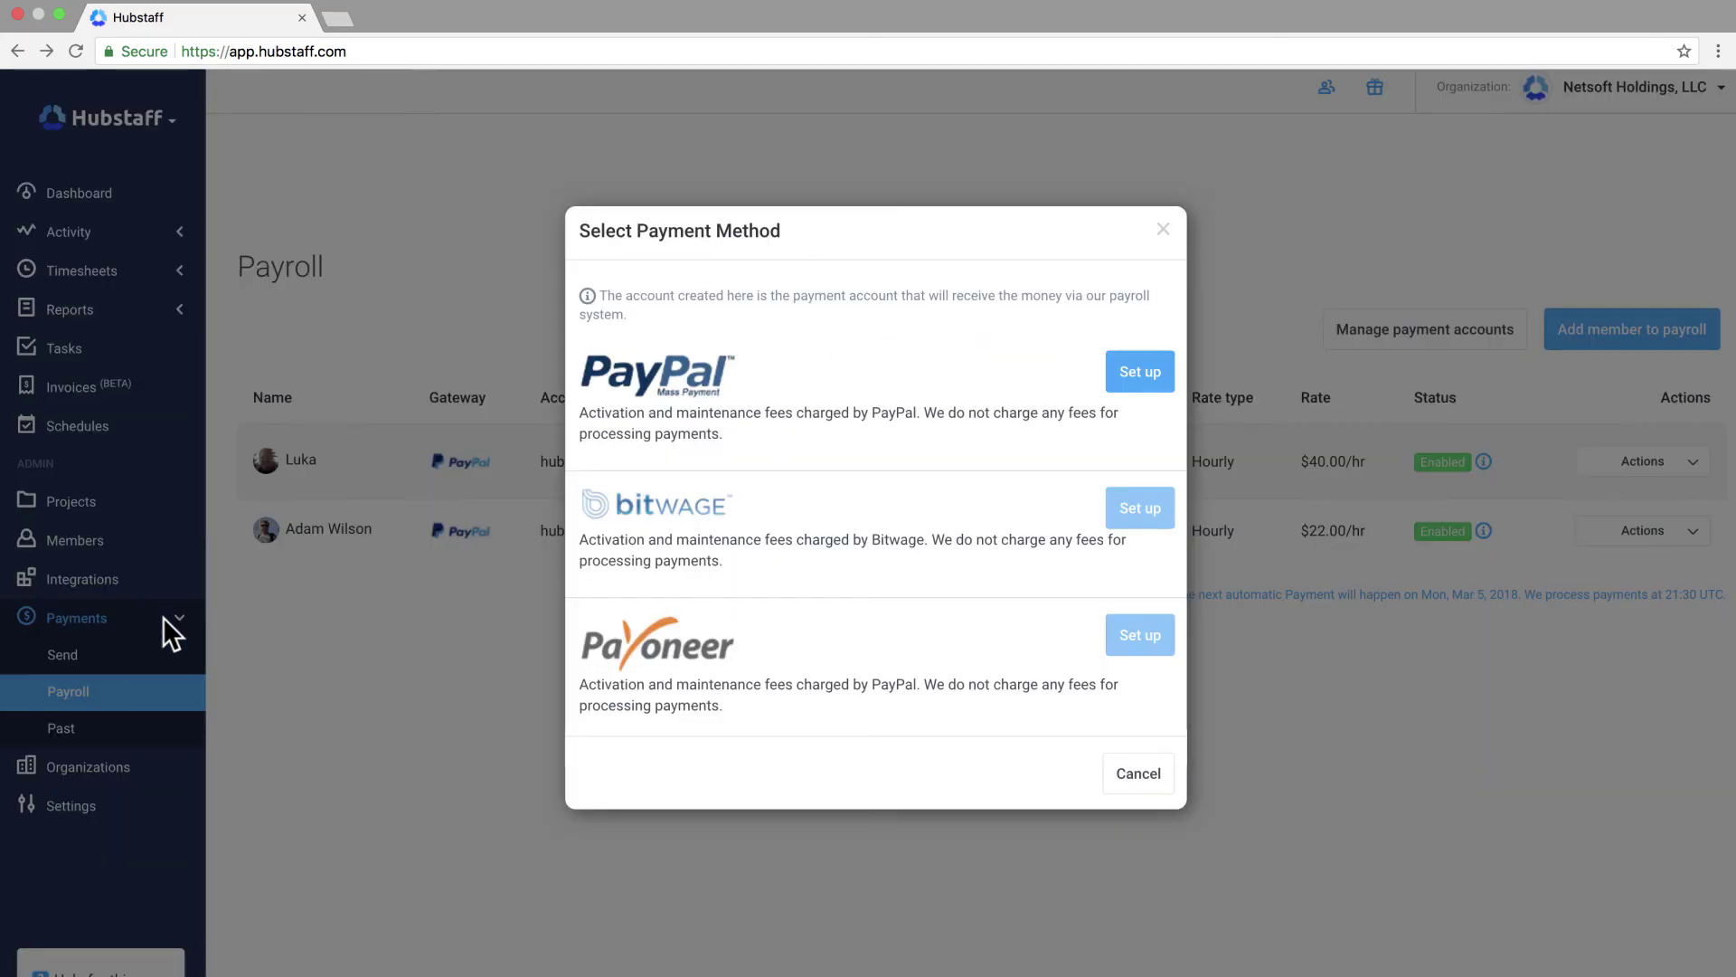
- Cancel payment method setup and the first member's payment account edit, leaving payroll unchanged
{"action": "left_click", "coordinate": [1172, 775]}
{"action": "left_click", "coordinate": [1681, 474]}
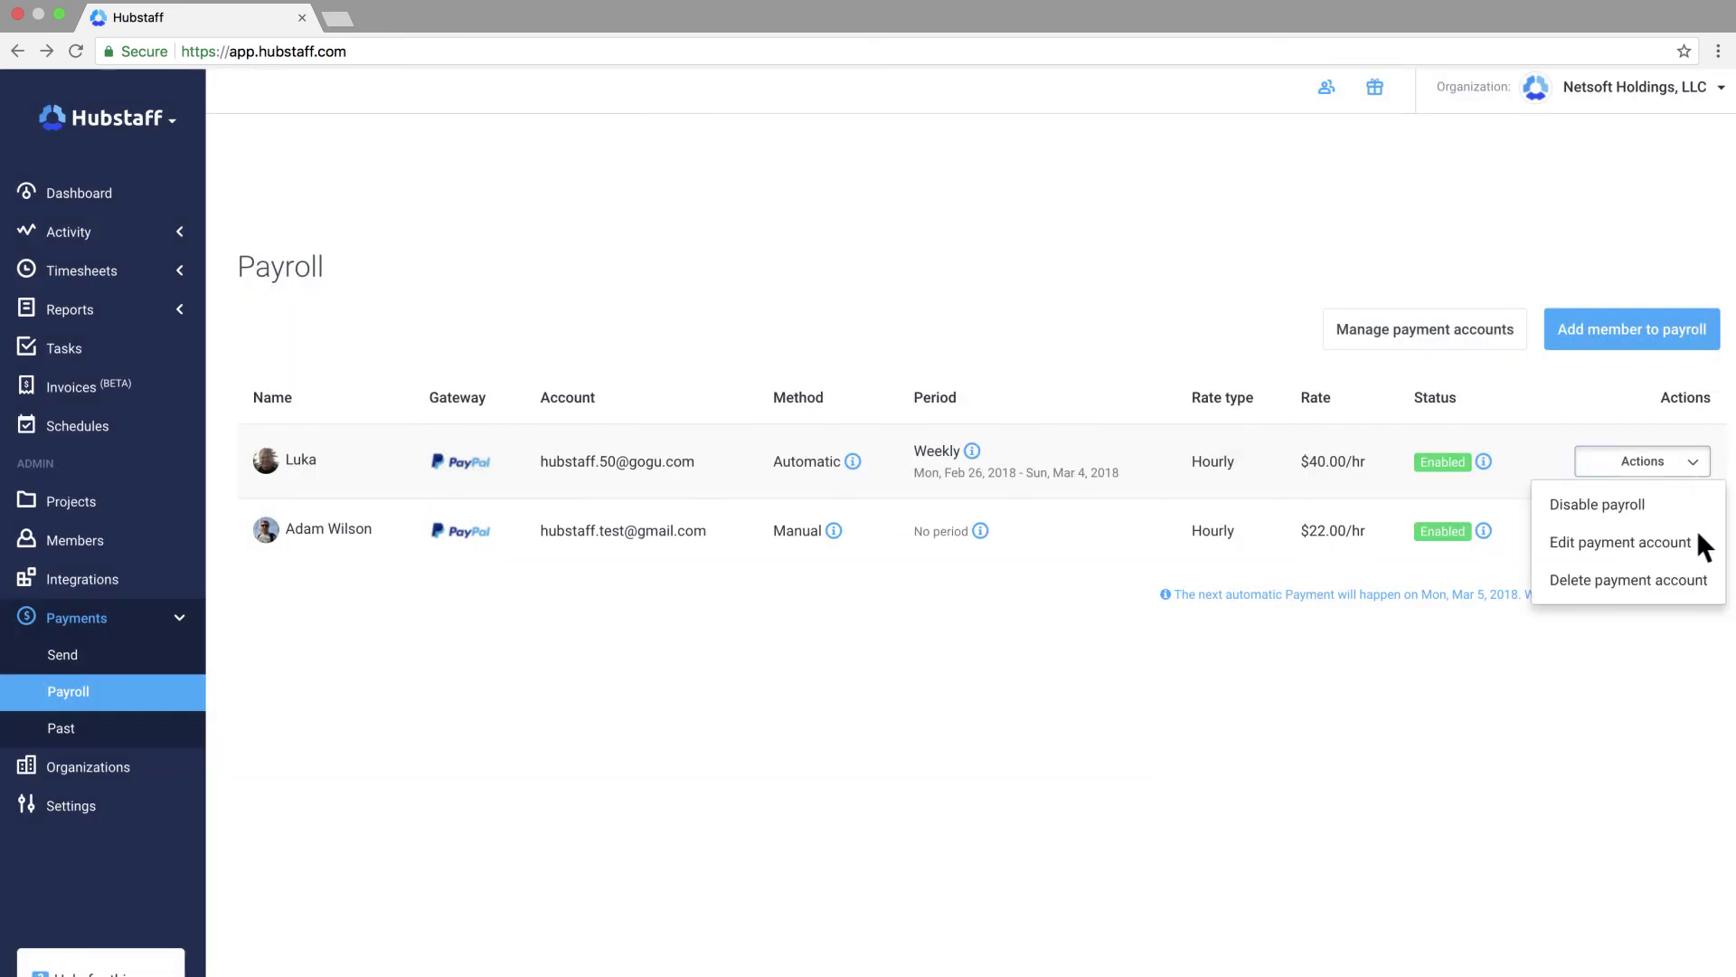
{"action": "left_click", "coordinate": [1698, 541]}
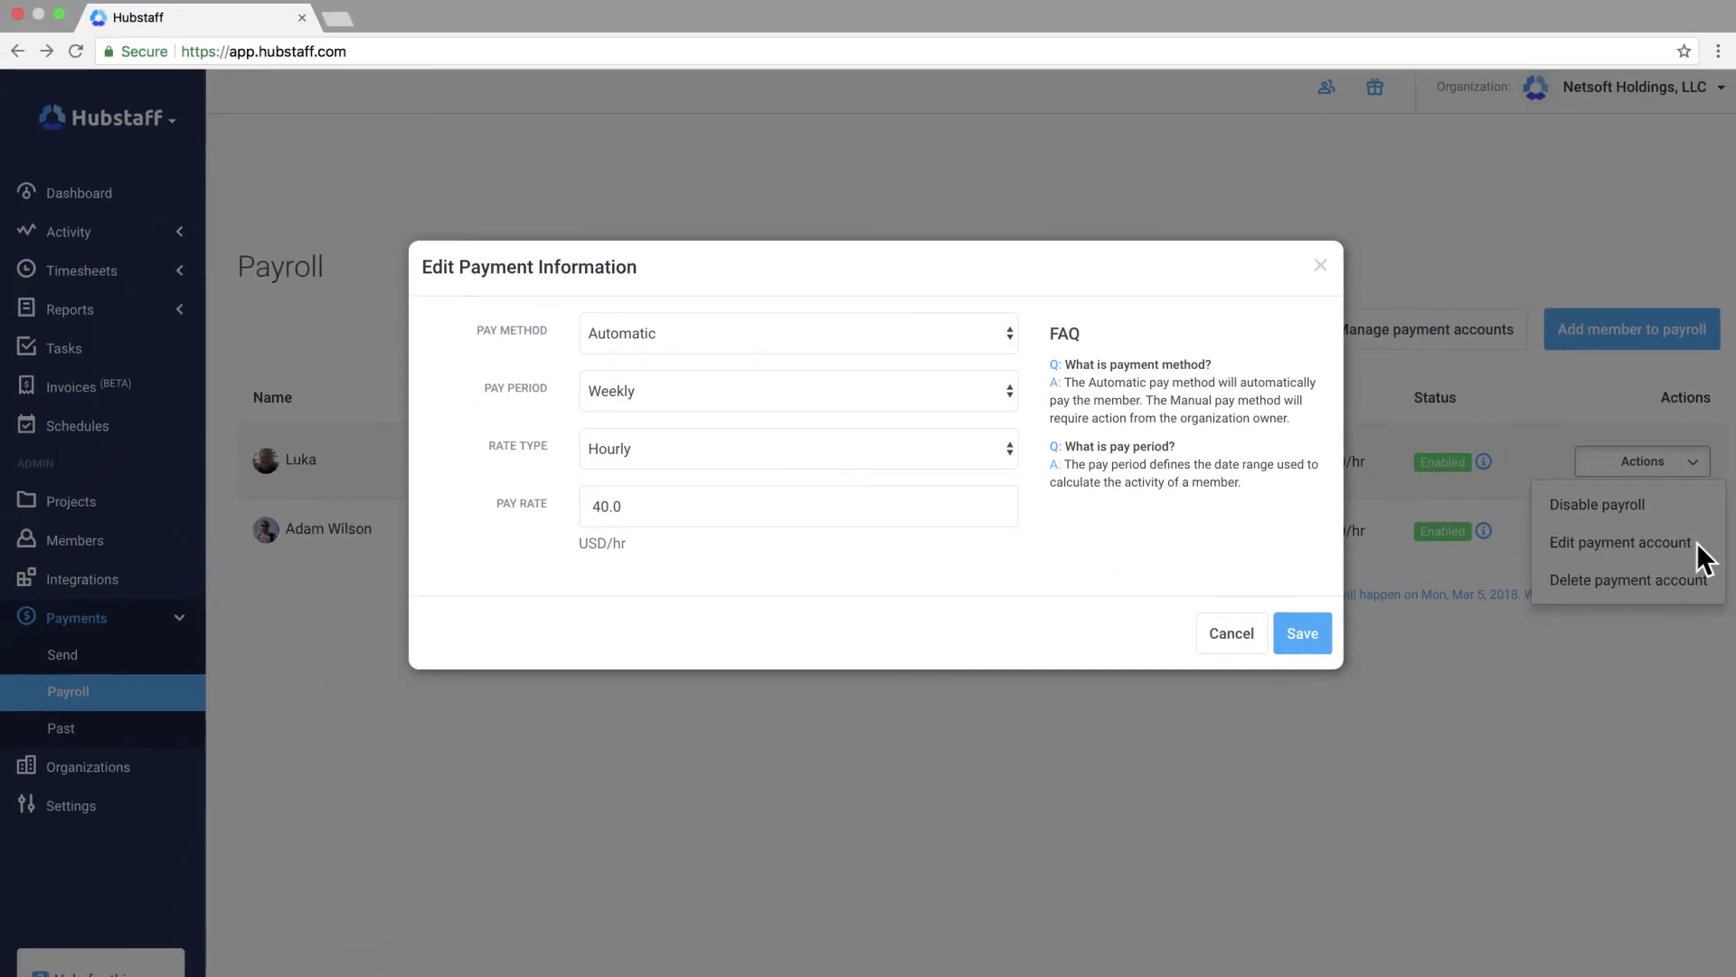
{"action": "left_click", "coordinate": [1220, 644]}
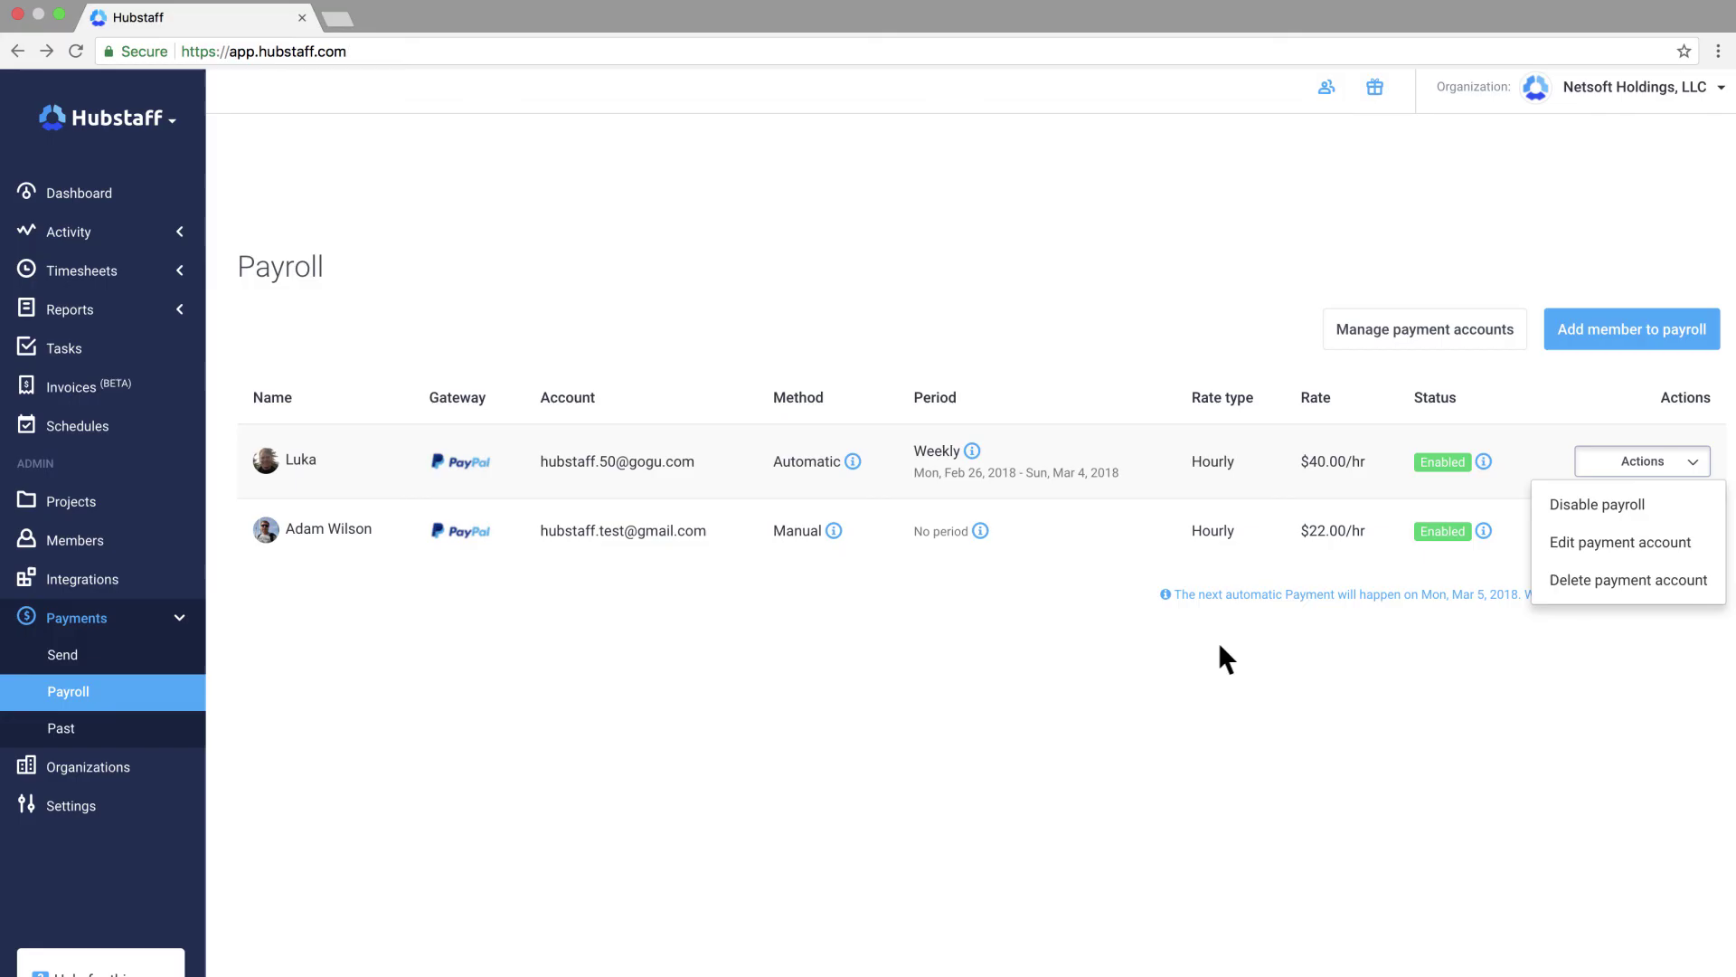
- Create a one-time 520 USD payment for a member and review its export and payout options
{"action": "left_click", "coordinate": [162, 661]}
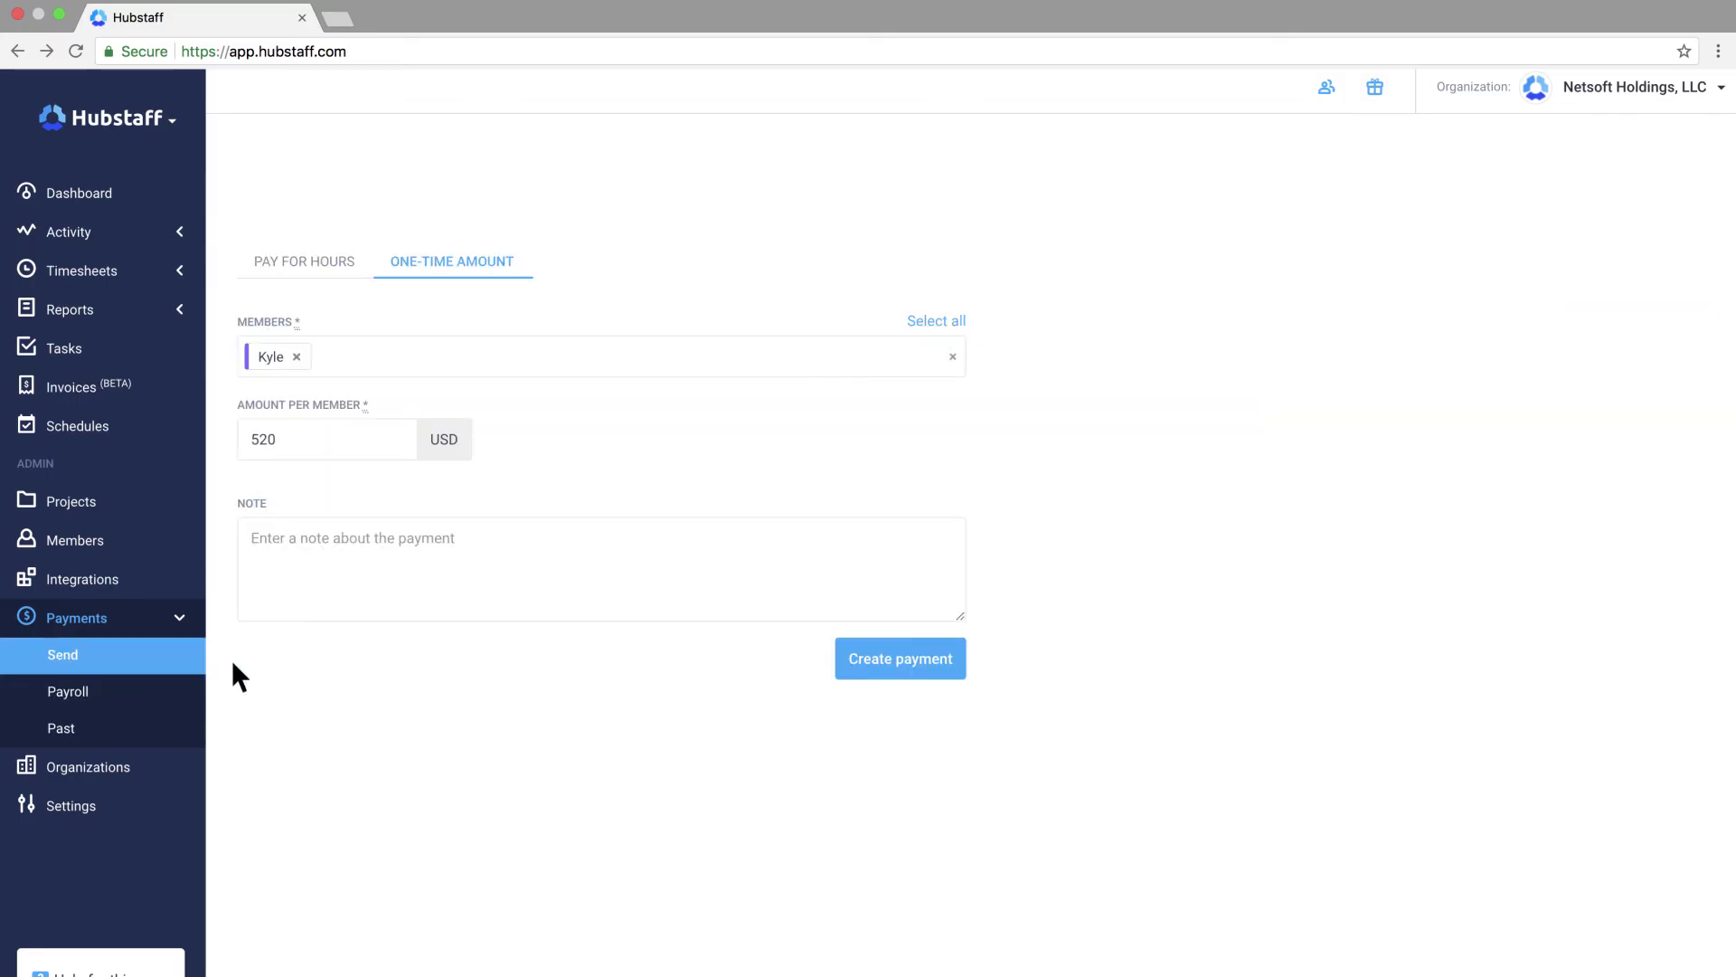
{"action": "left_click", "coordinate": [957, 660]}
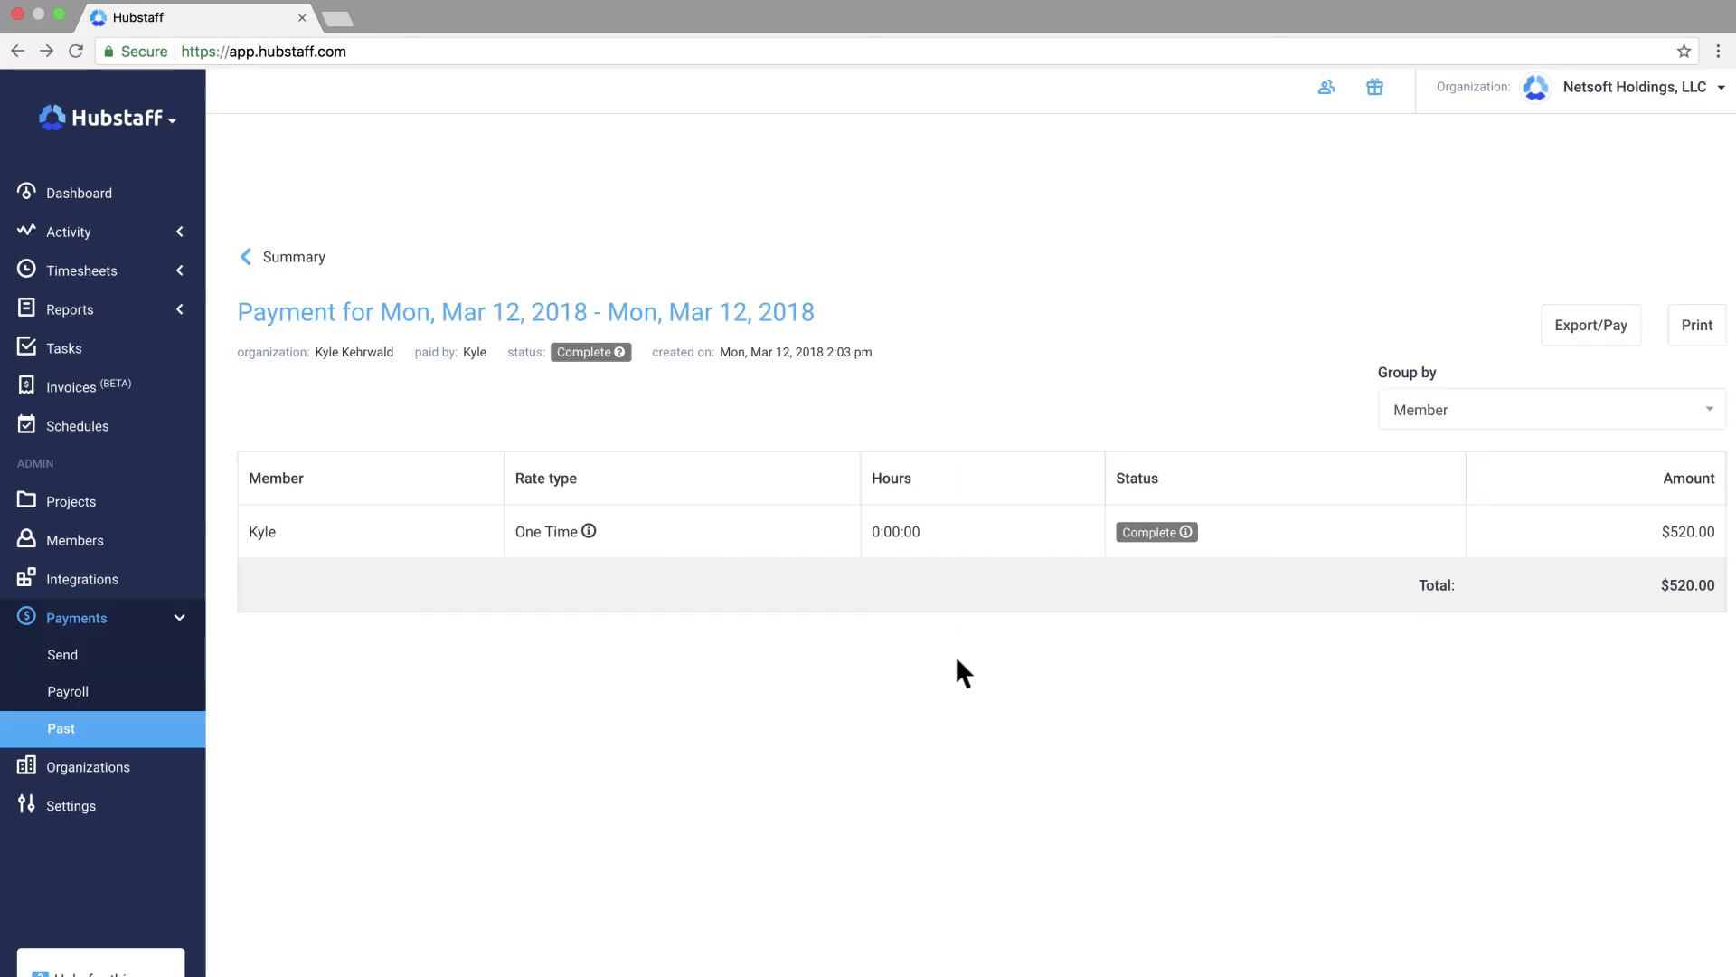
{"action": "left_click", "coordinate": [1634, 340]}
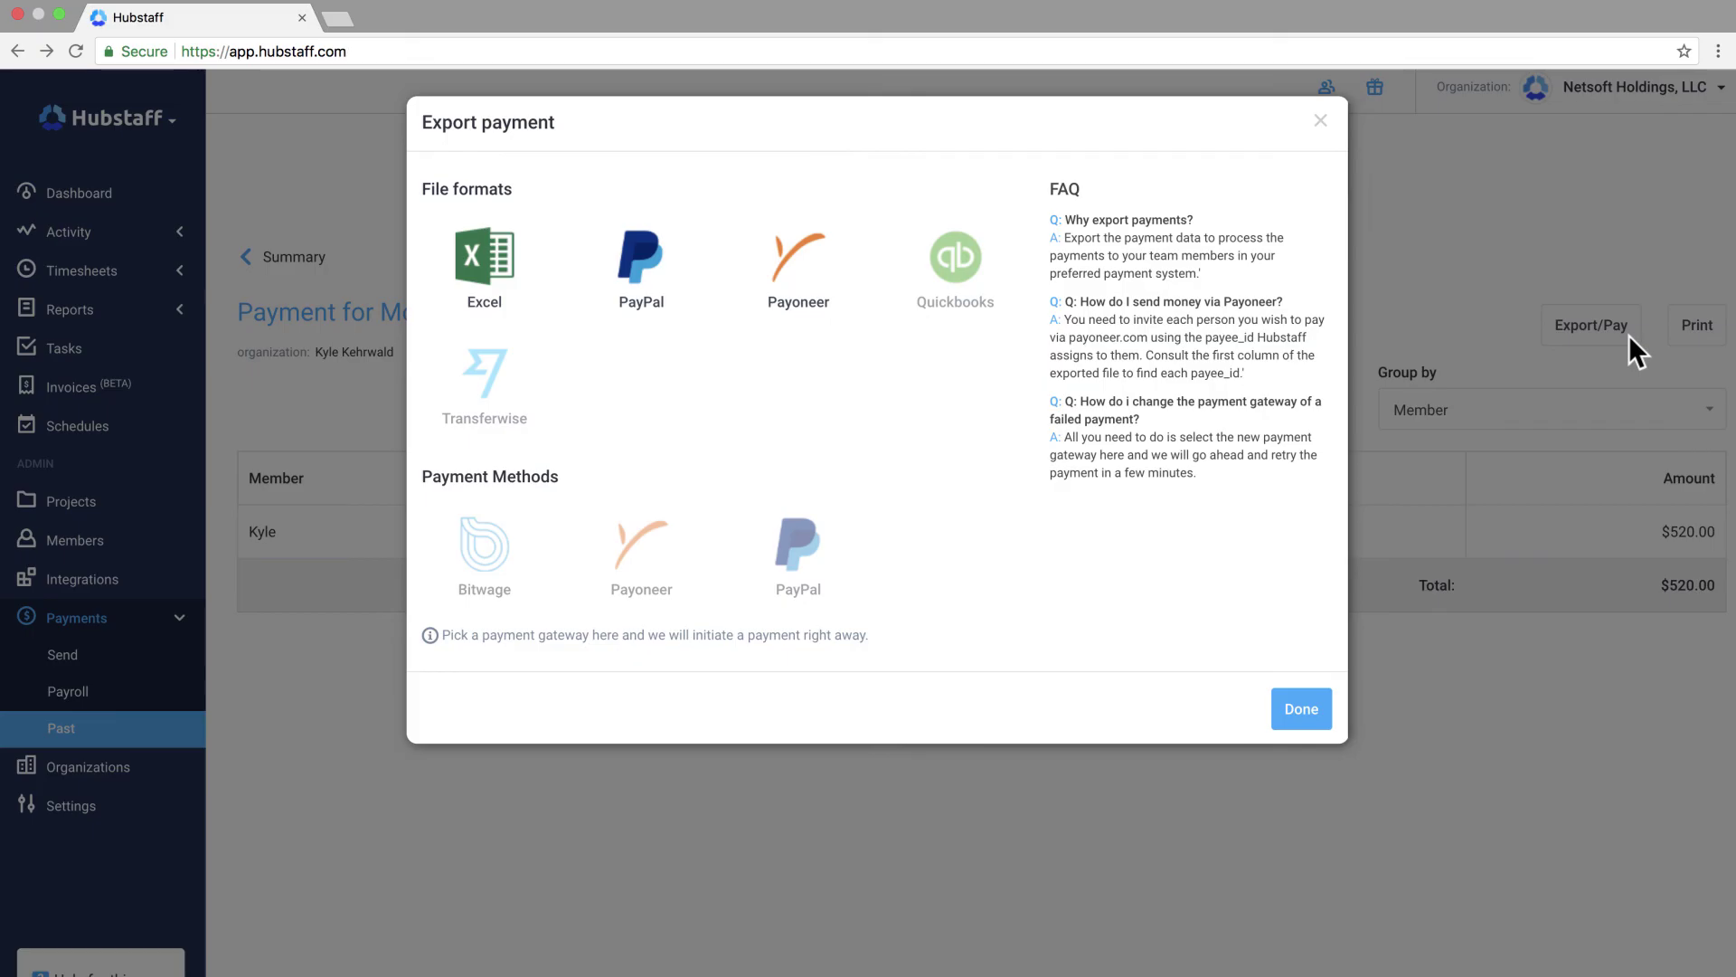
{"action": "left_click", "coordinate": [1291, 724]}
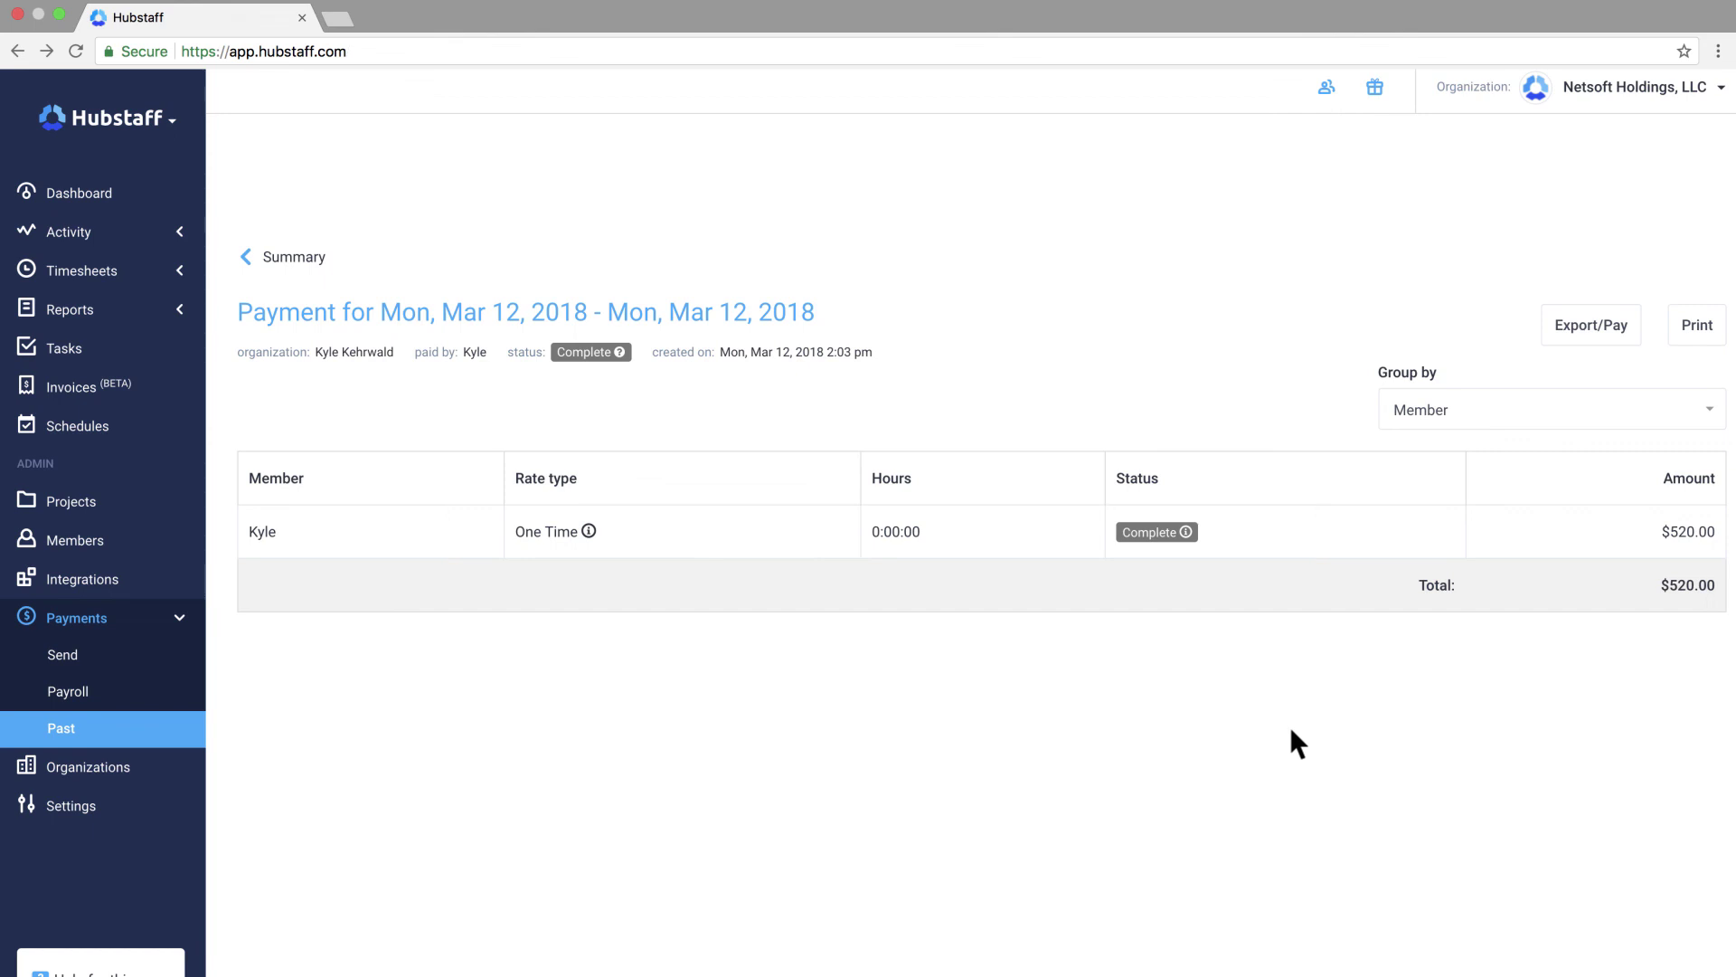
{"action": "left_click", "coordinate": [164, 623]}
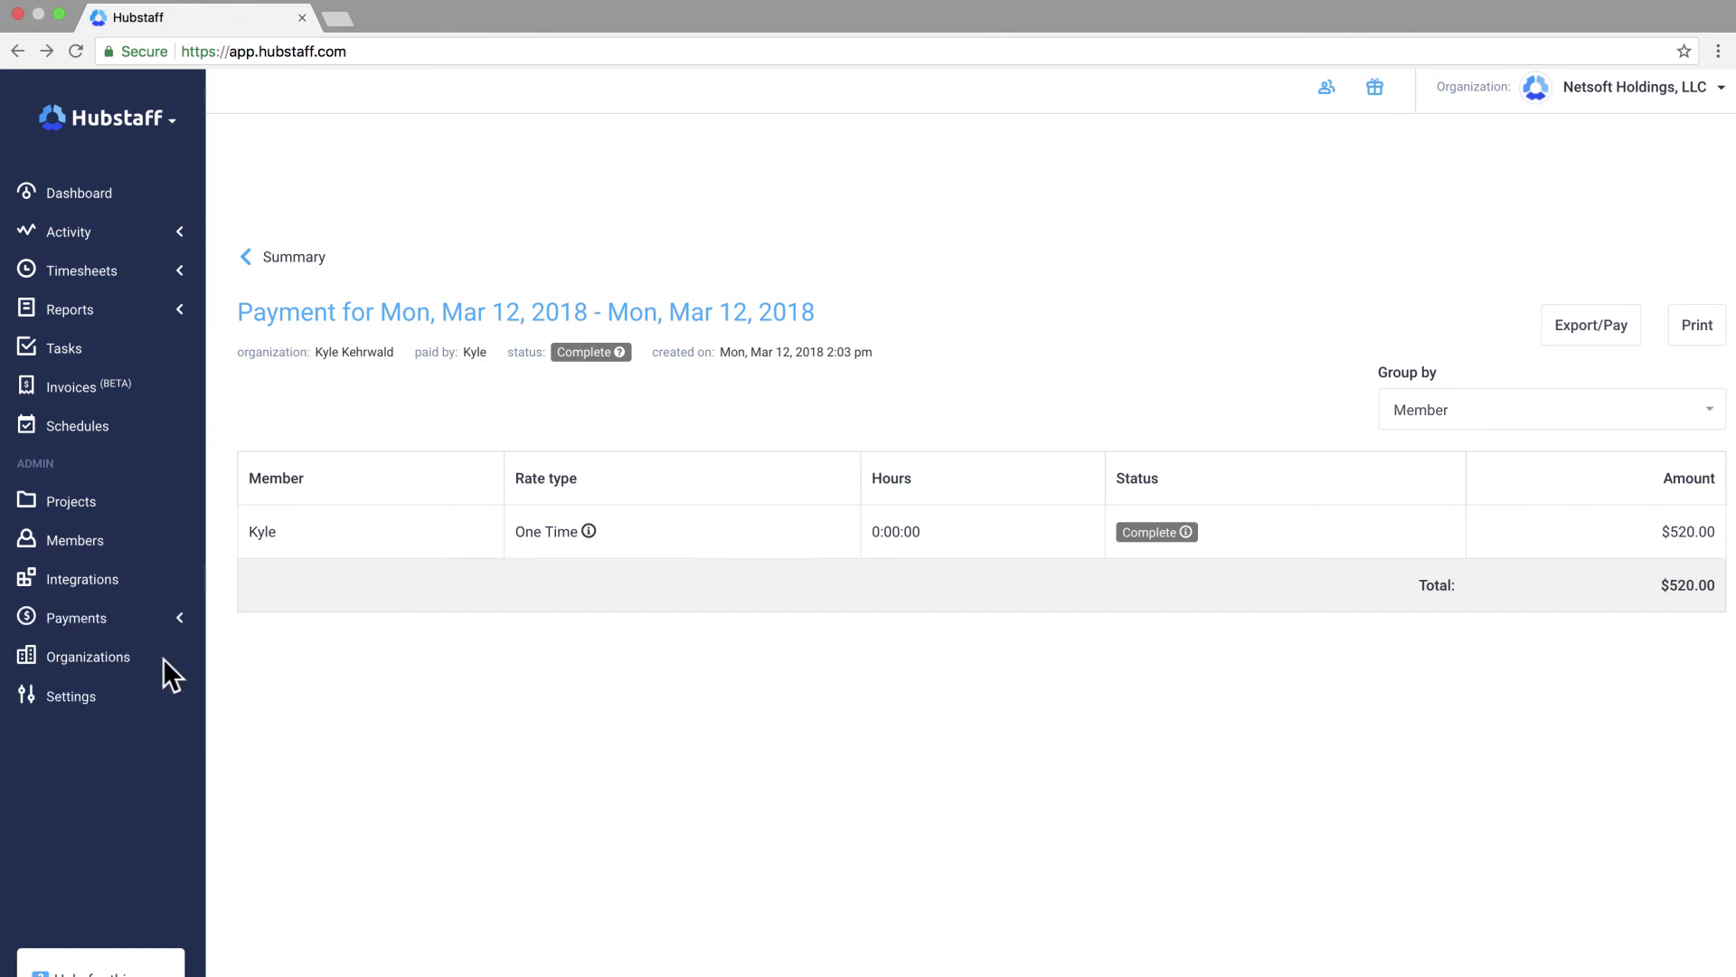
- View the Team tab in organization Settings, then go back to the Mar 12–18, 2018 Dashboard
{"action": "left_click", "coordinate": [164, 699]}
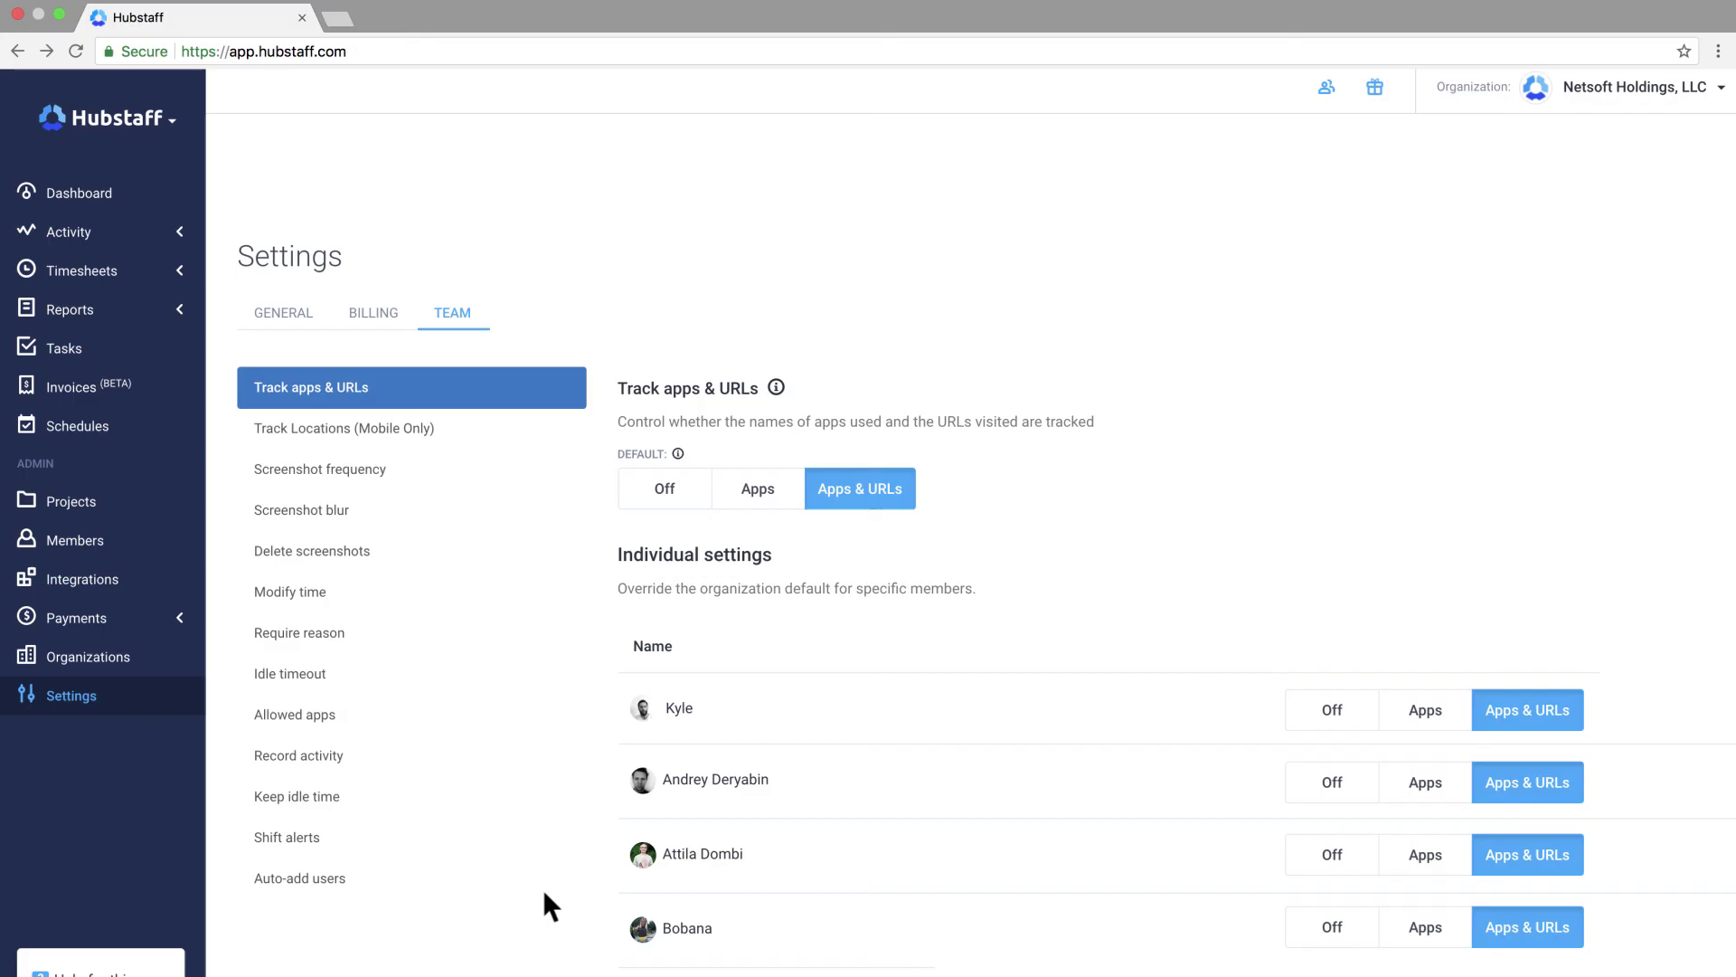
{"action": "left_click", "coordinate": [157, 201]}
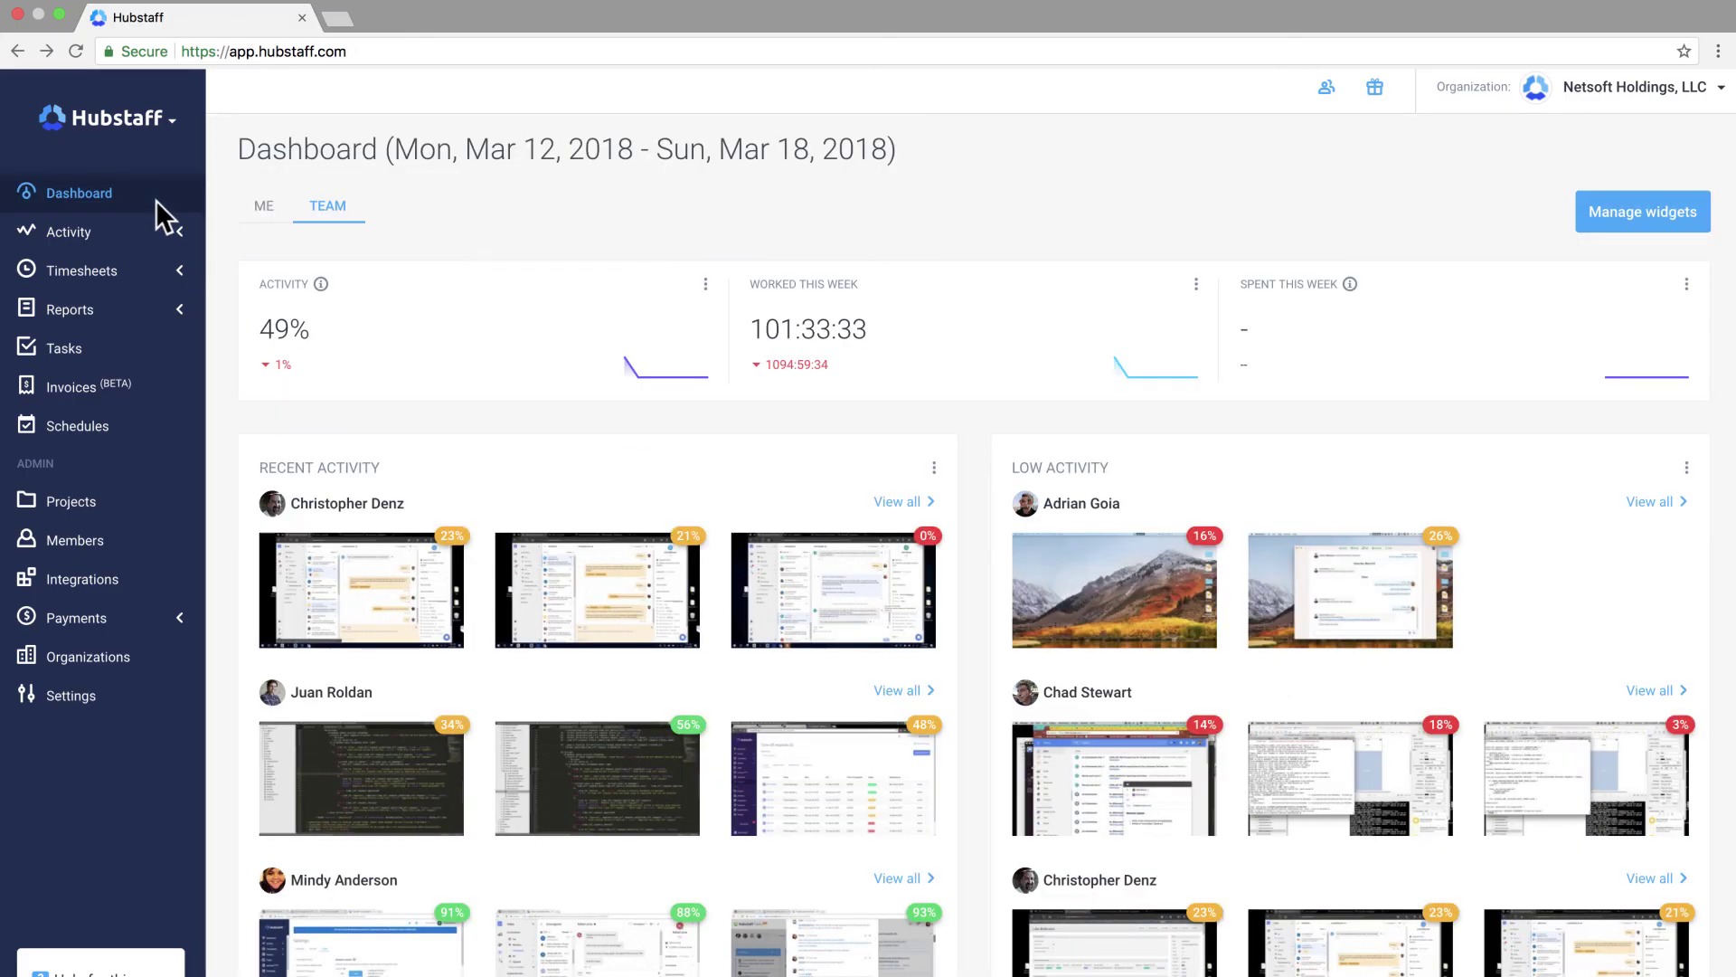